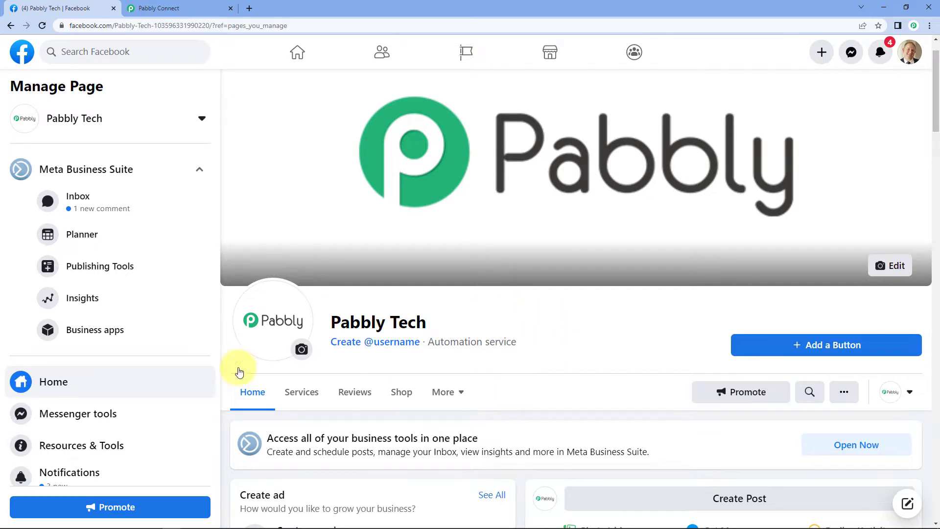
# Open developers.facebook.com in a new browser tab.
pyautogui.click(250, 8)
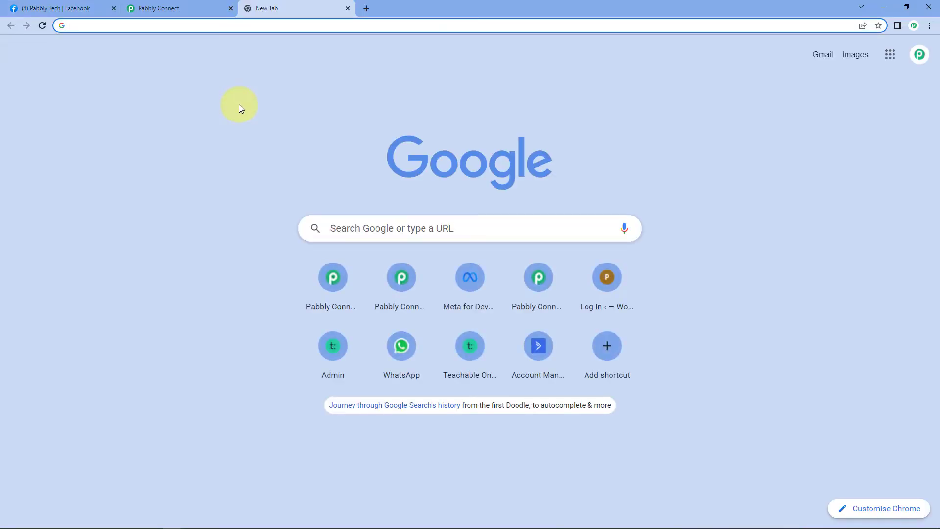
pyautogui.write('dev')
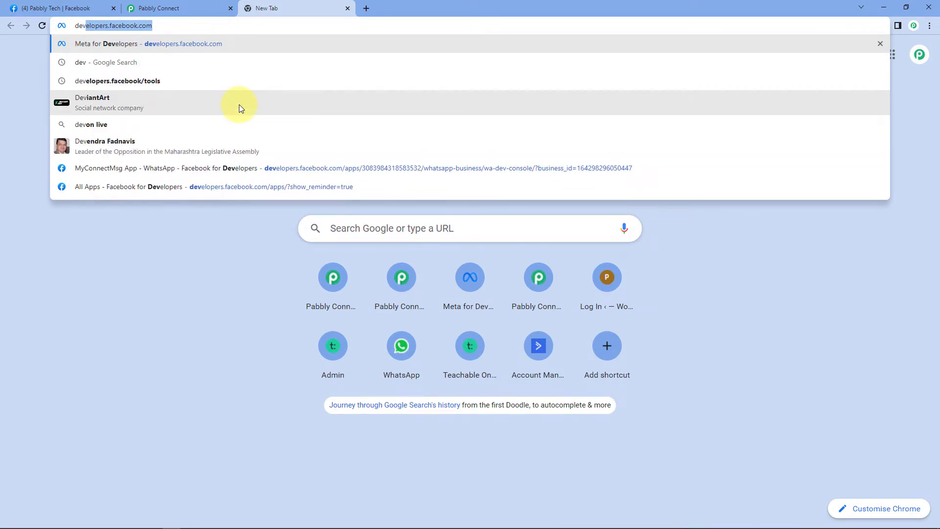
pyautogui.press('Return')
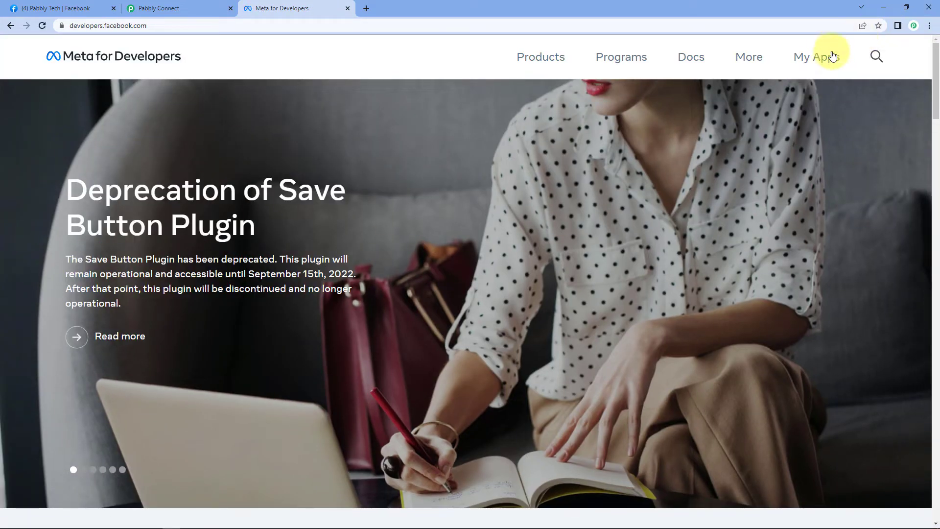
# Go to My Apps, then Tools, and open the Lead Ads RTU Debug Tool.
pyautogui.click(821, 57)
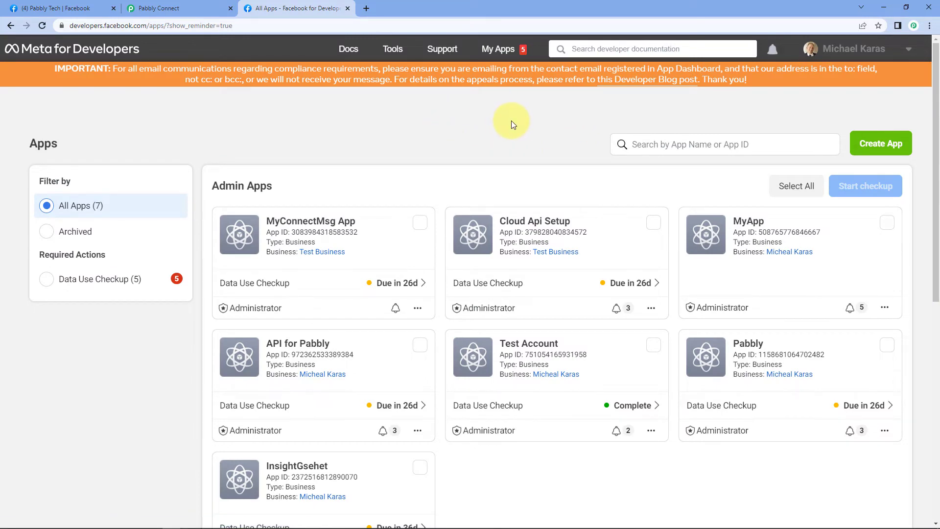
pyautogui.click(394, 51)
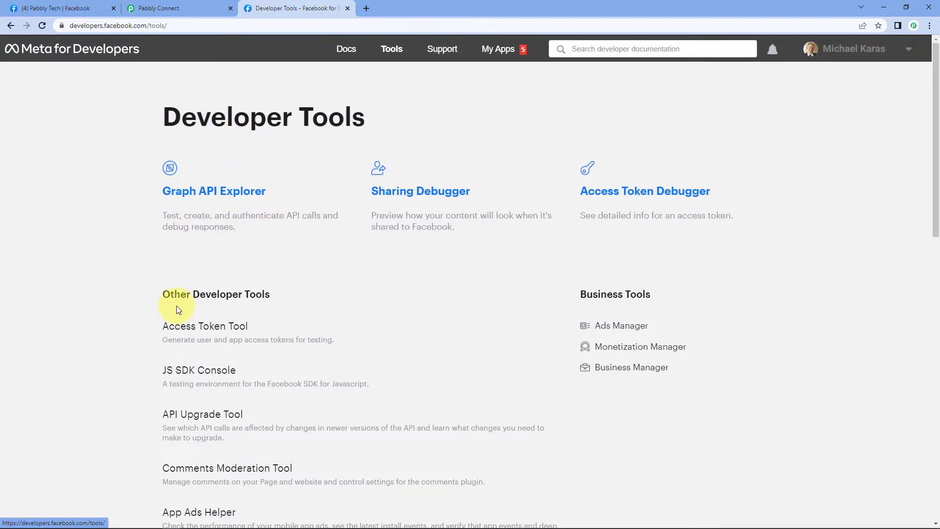
pyautogui.scroll(-4, 146, 301)
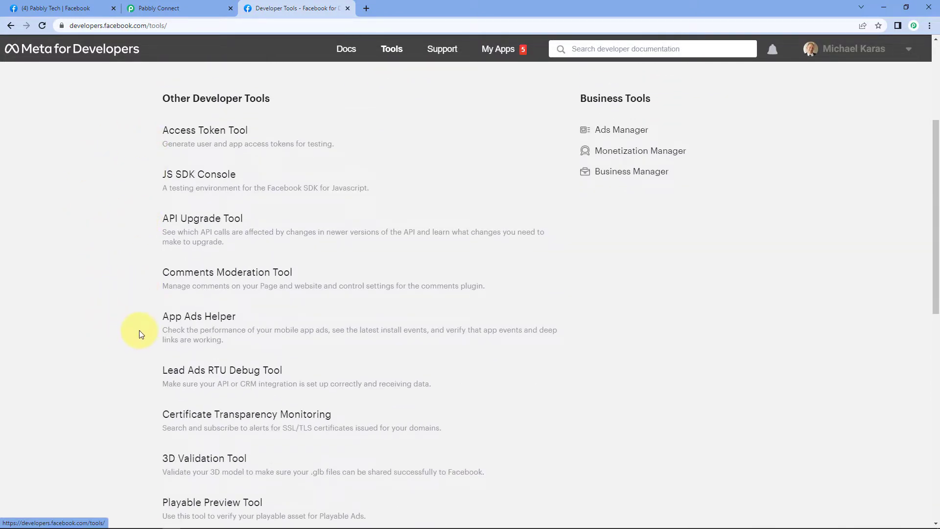
pyautogui.scroll(-1, 120, 327)
pyautogui.scroll(-2, 129, 330)
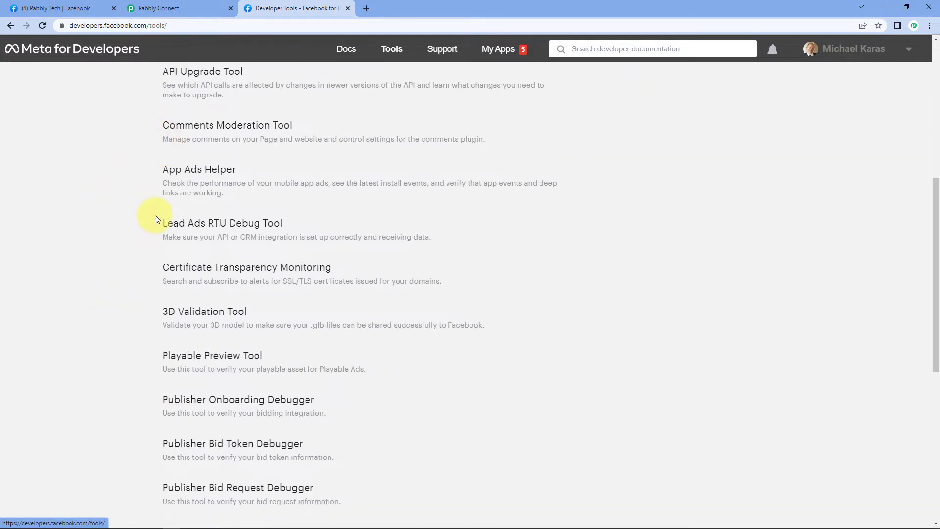
pyautogui.click(191, 224)
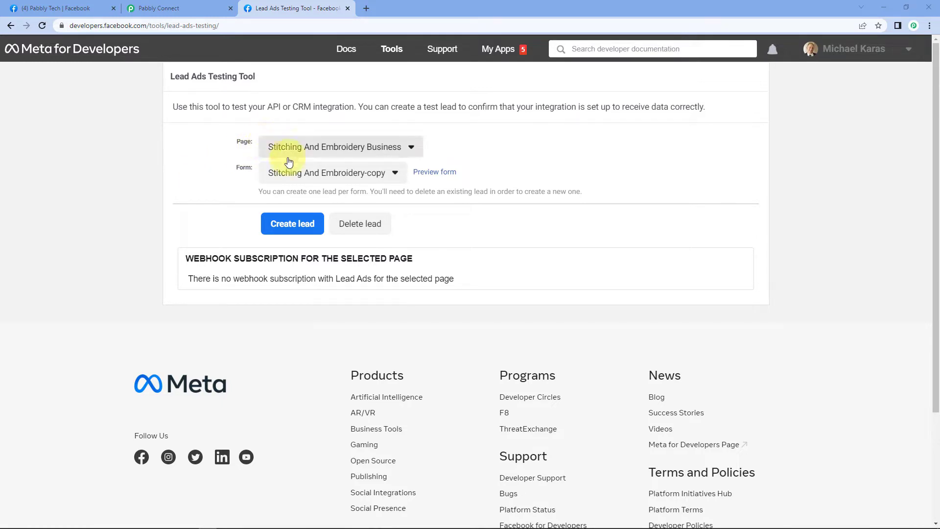
# Select Pabbly Tech as the page in the Lead Ads Testing Tool.
pyautogui.click(390, 147)
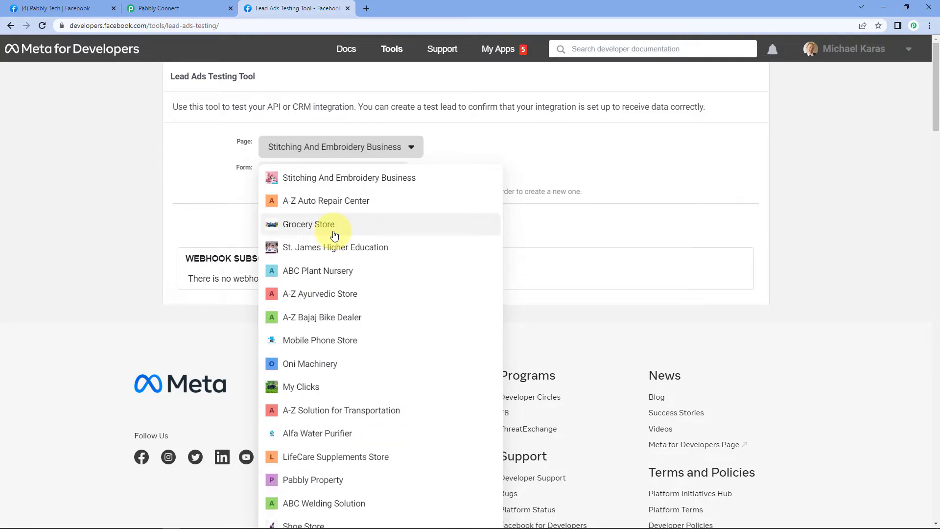
pyautogui.scroll(-6, 333, 236)
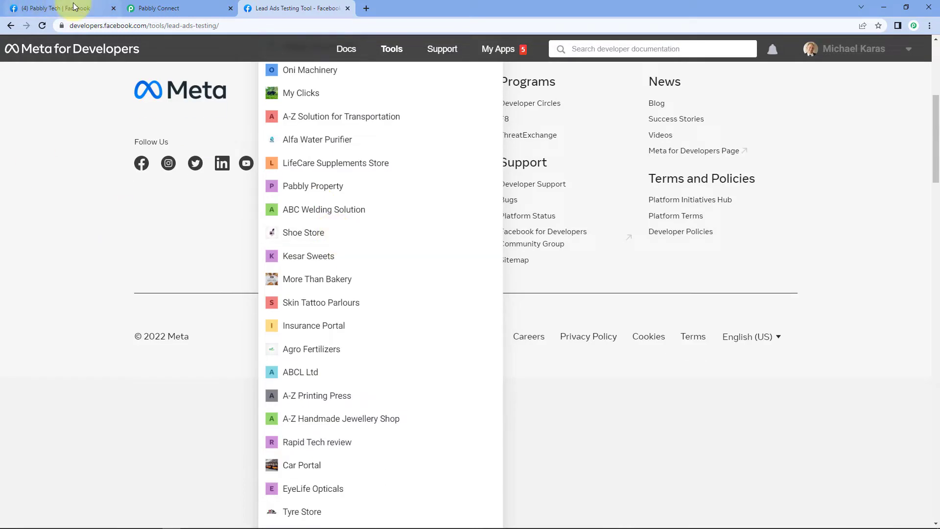
pyautogui.click(73, 6)
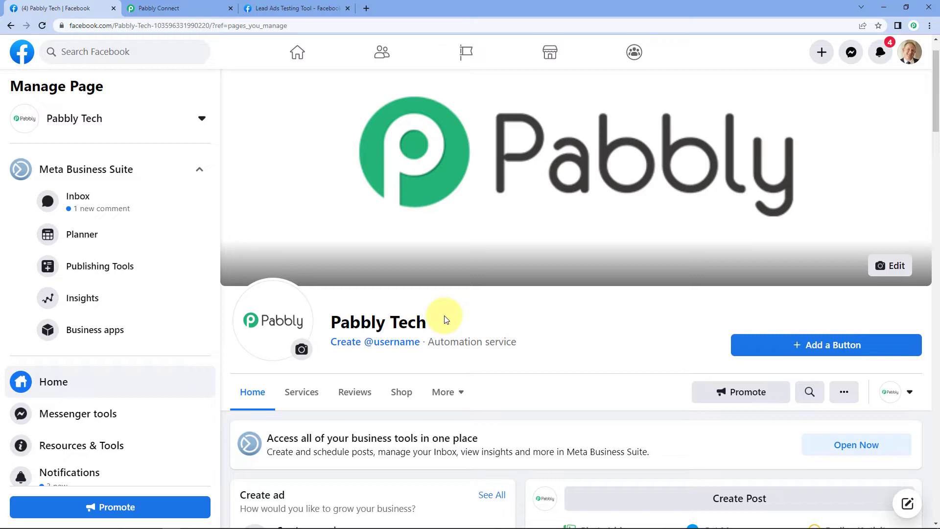
pyautogui.click(287, 8)
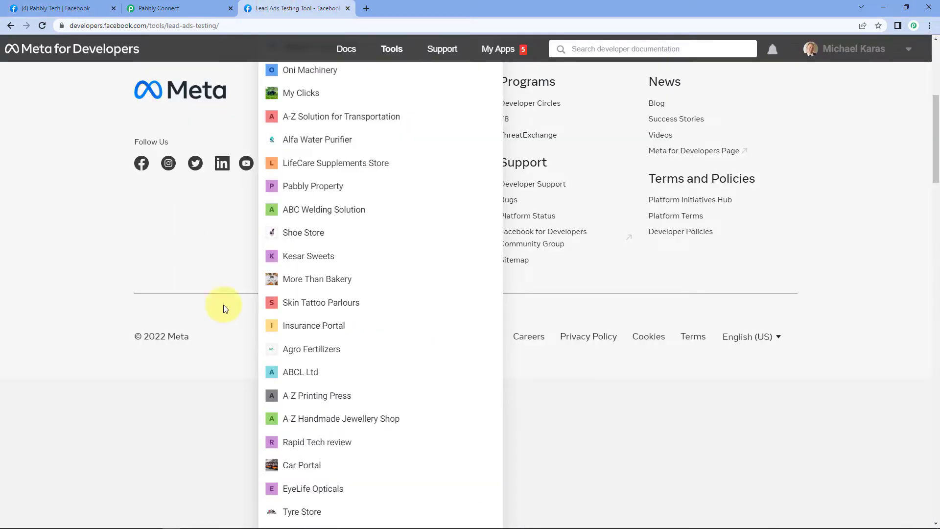
pyautogui.scroll(-8, 348, 251)
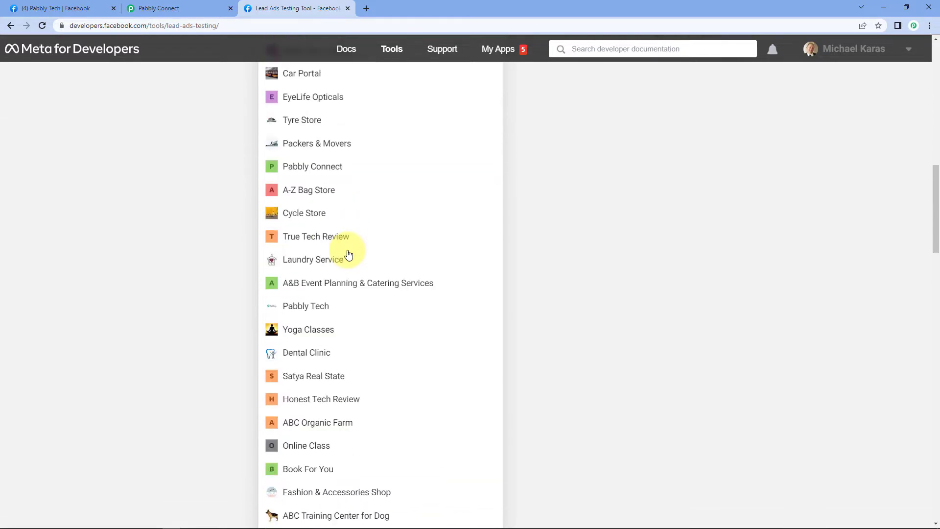
pyautogui.click(313, 305)
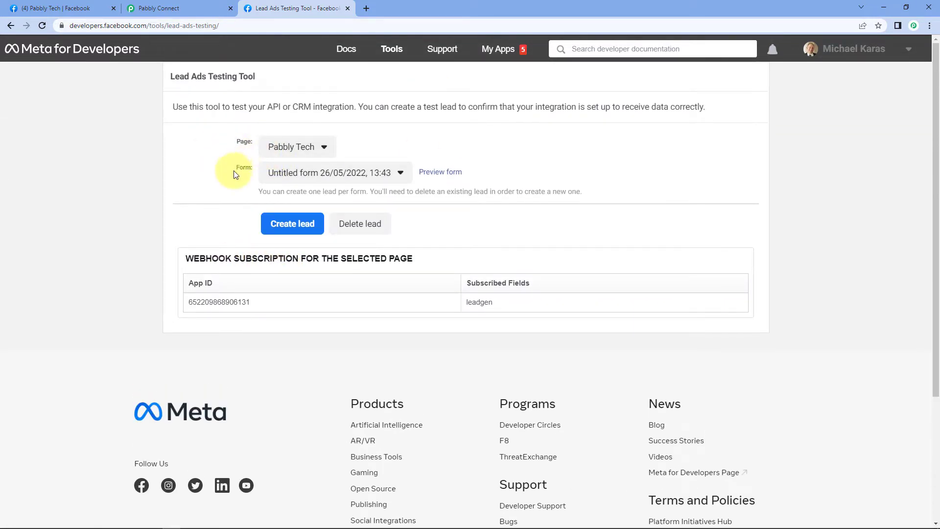
# Preview the Pabbly Tech lead forms and select the 'Pabbly' form.
pyautogui.click(362, 174)
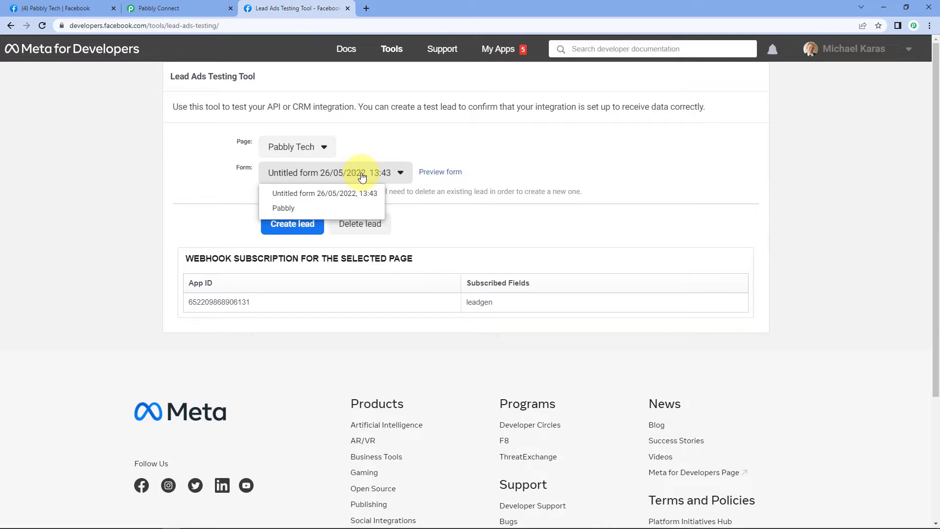
pyautogui.moveTo(343, 201)
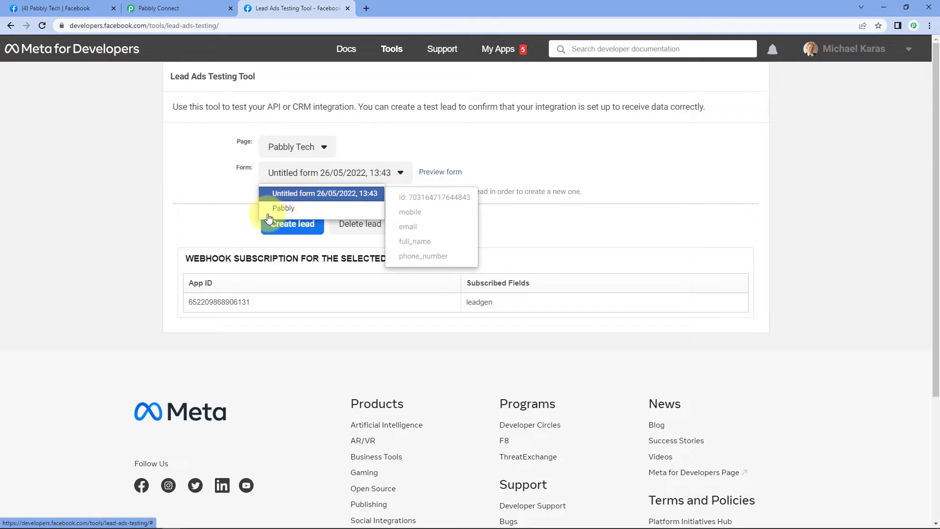
pyautogui.moveTo(270, 213)
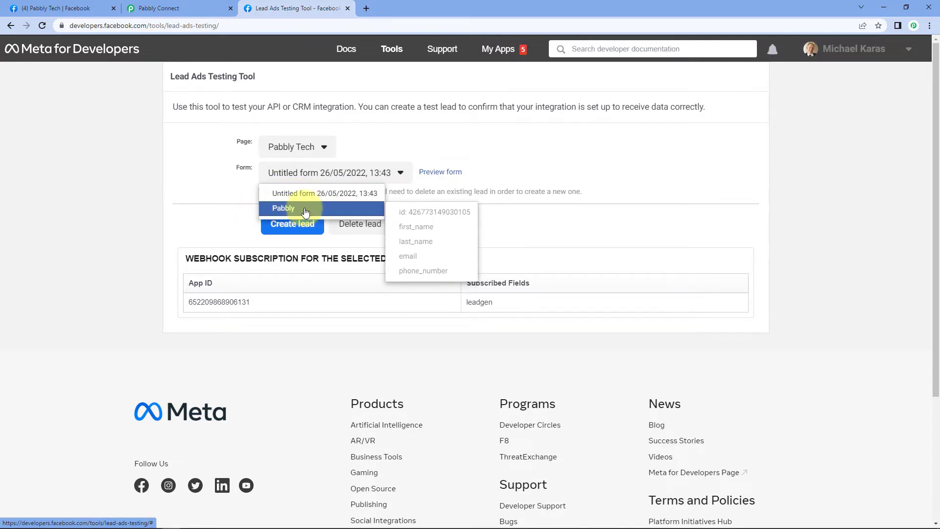
pyautogui.click(305, 211)
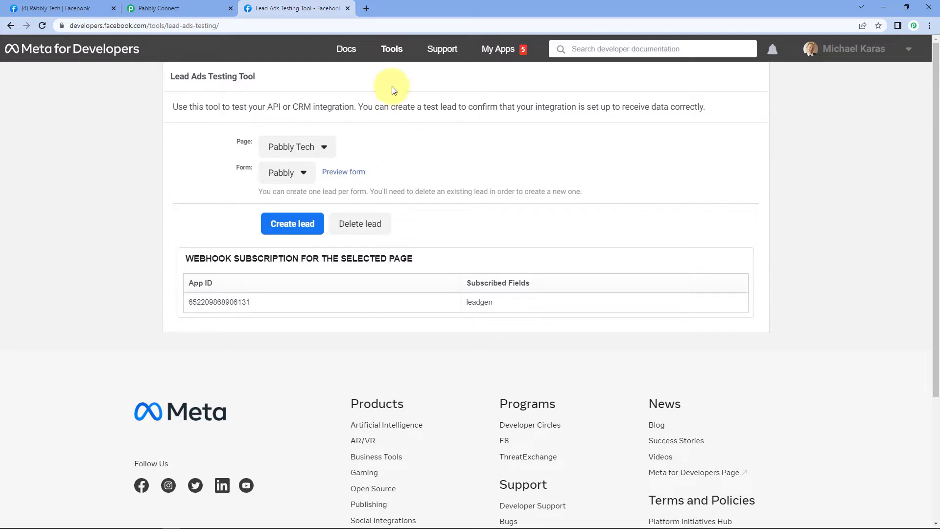
# Open pabbly.com/connect in a new tab, sign in, and access the Pabbly Connect app.
pyautogui.click(366, 8)
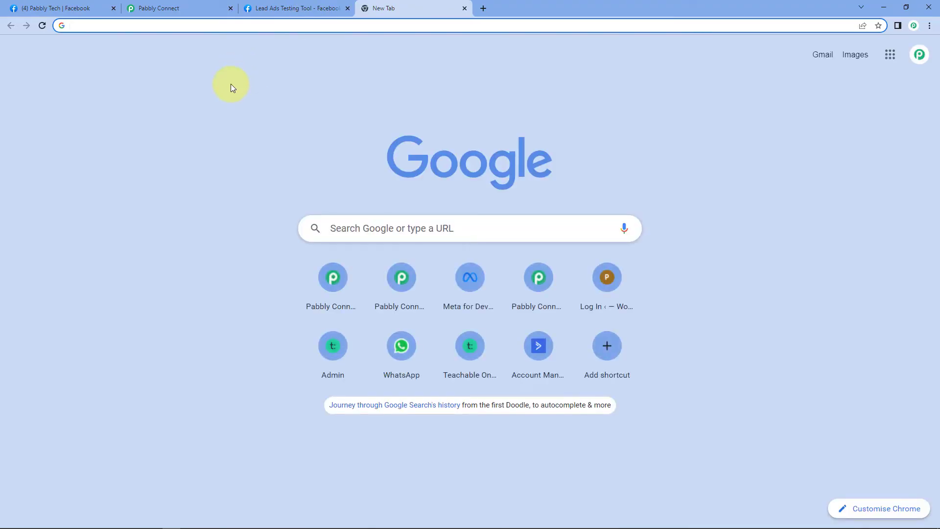
pyautogui.write('pabbly')
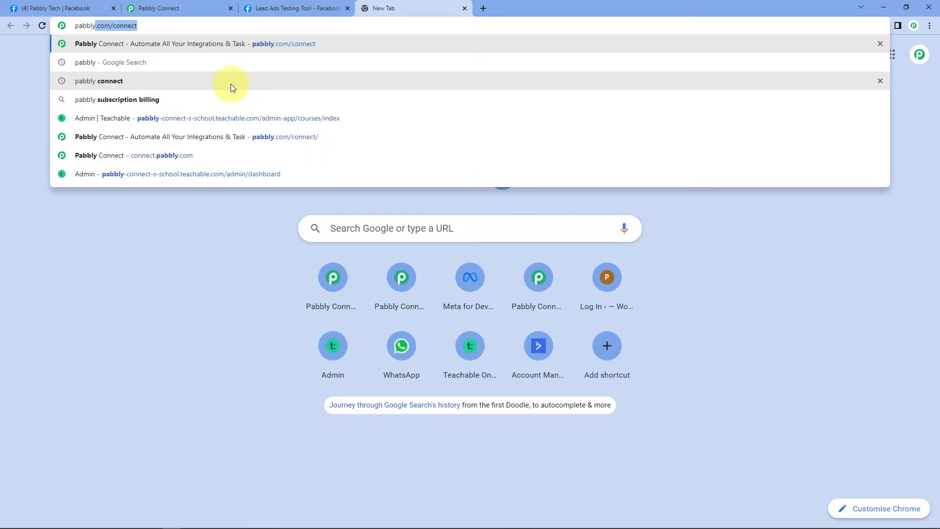
pyautogui.write('.com/c')
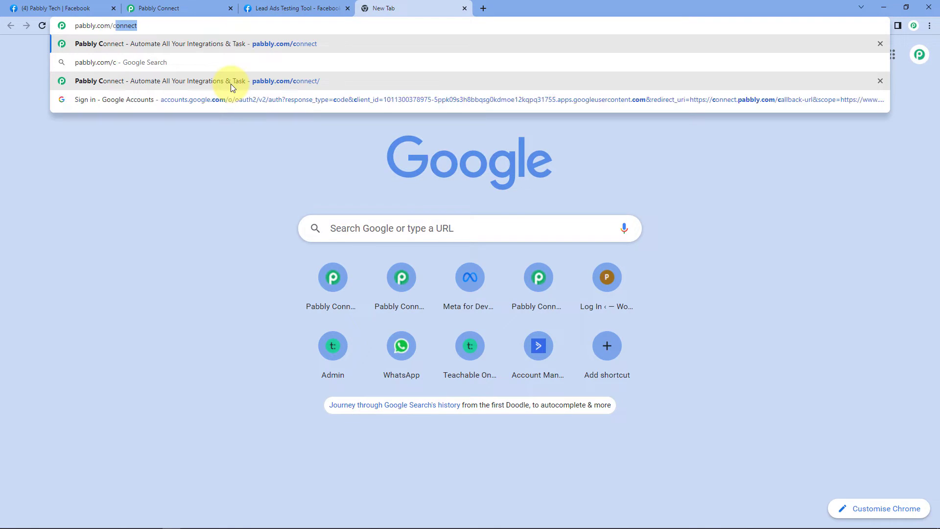
pyautogui.write('onnect')
pyautogui.press('Return')
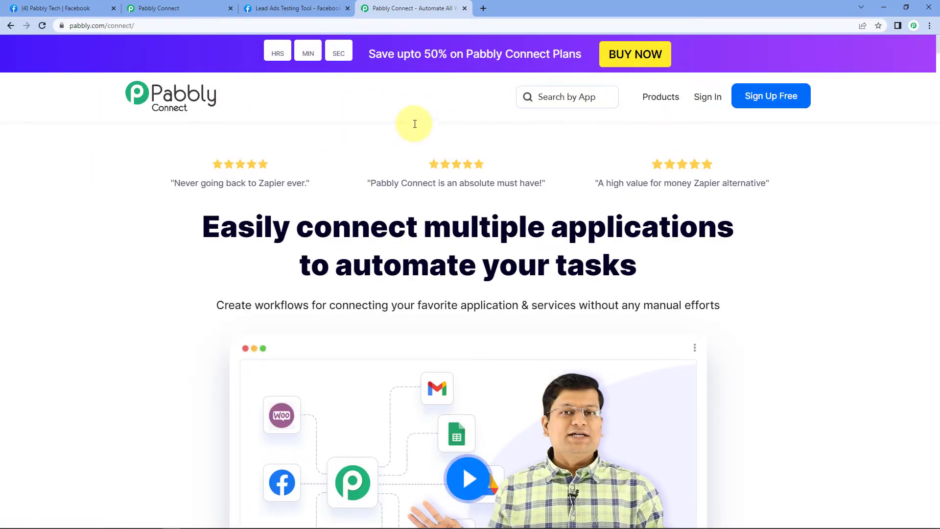
pyautogui.click(231, 8)
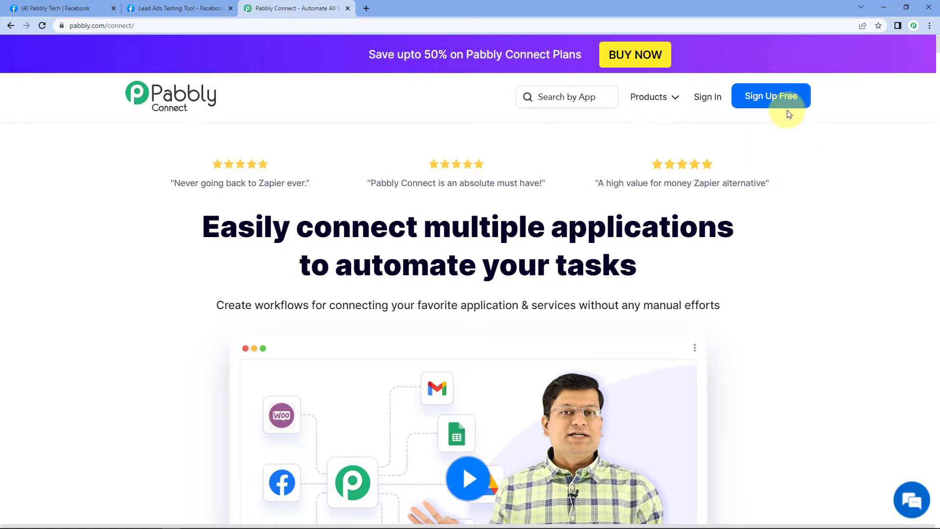
pyautogui.click(711, 100)
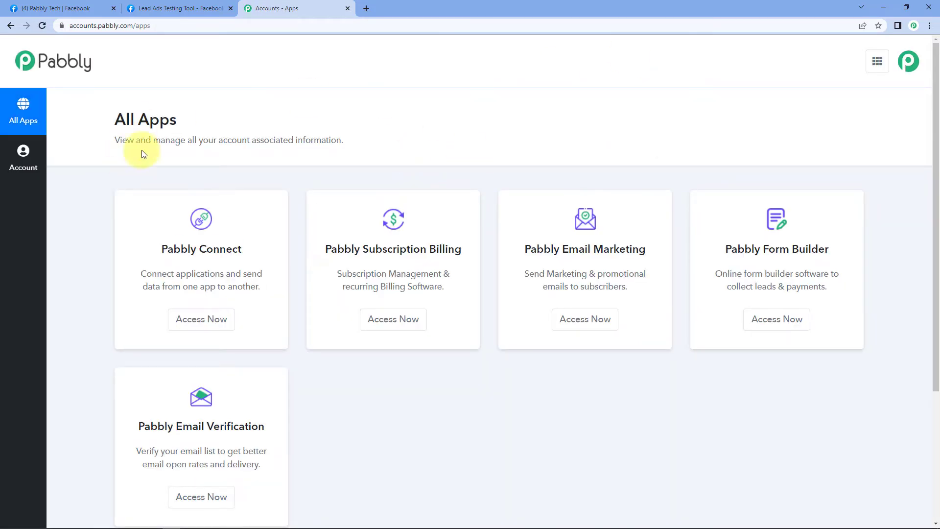
pyautogui.click(224, 330)
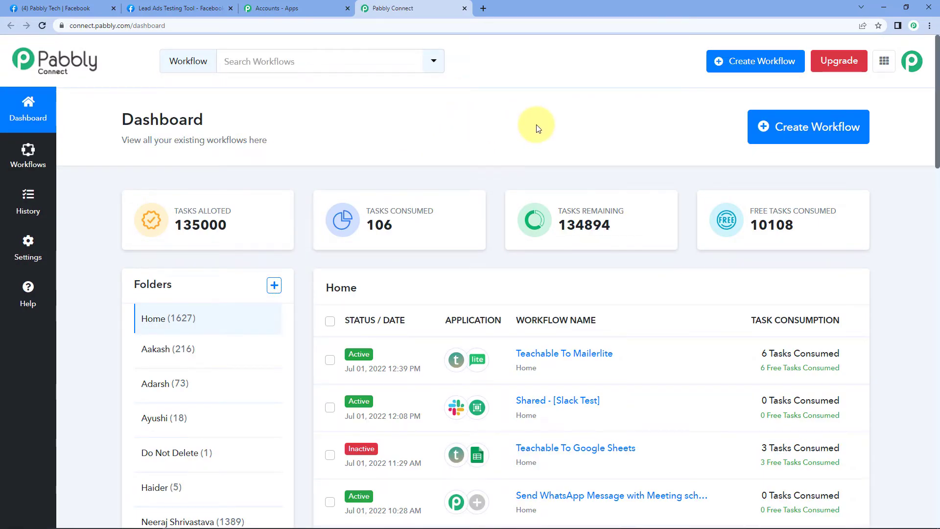
# Create a workflow named 'Facebook Lead Ads Testing Tool'.
pyautogui.click(787, 126)
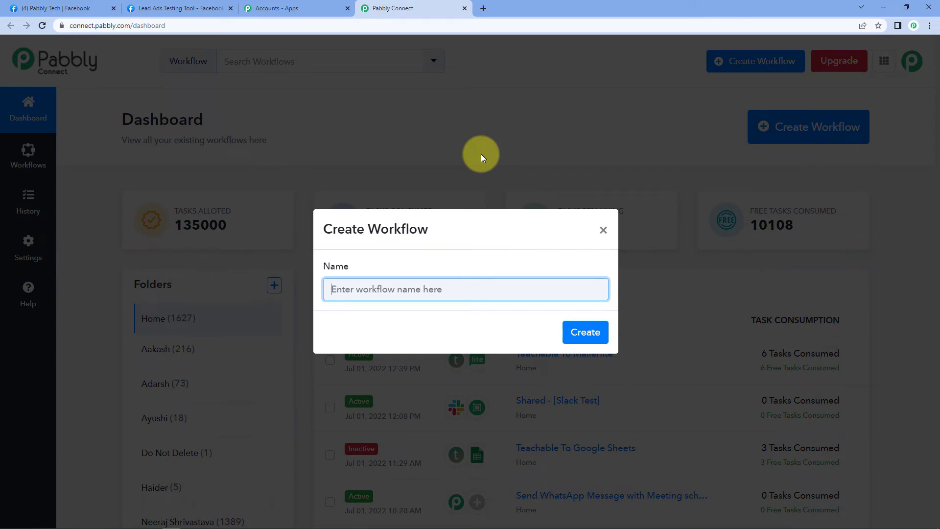
pyautogui.write('Faceboo Lead Ads Testi')
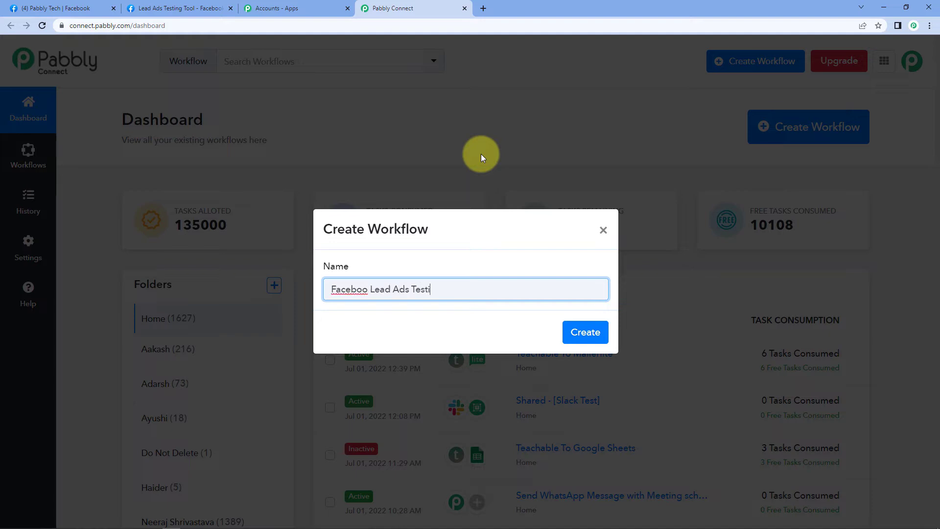
pyautogui.write('ng Tool')
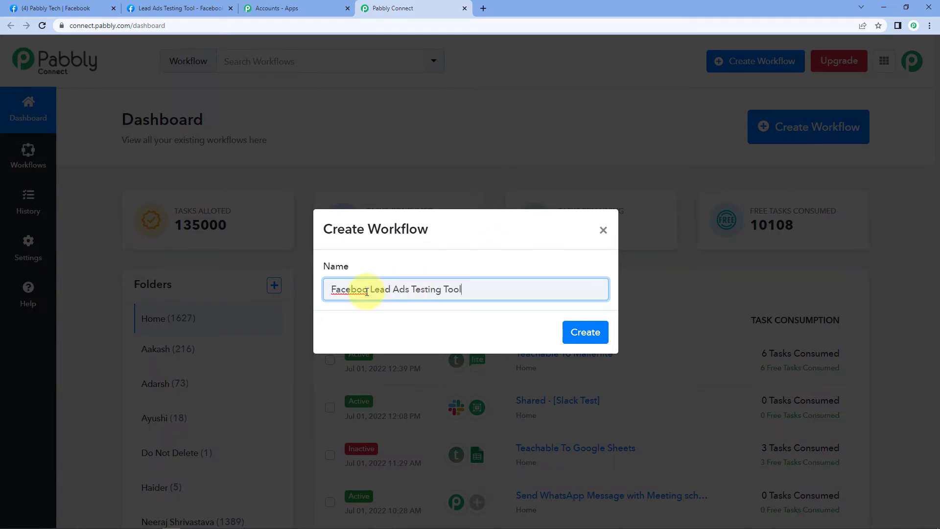
pyautogui.write('k')
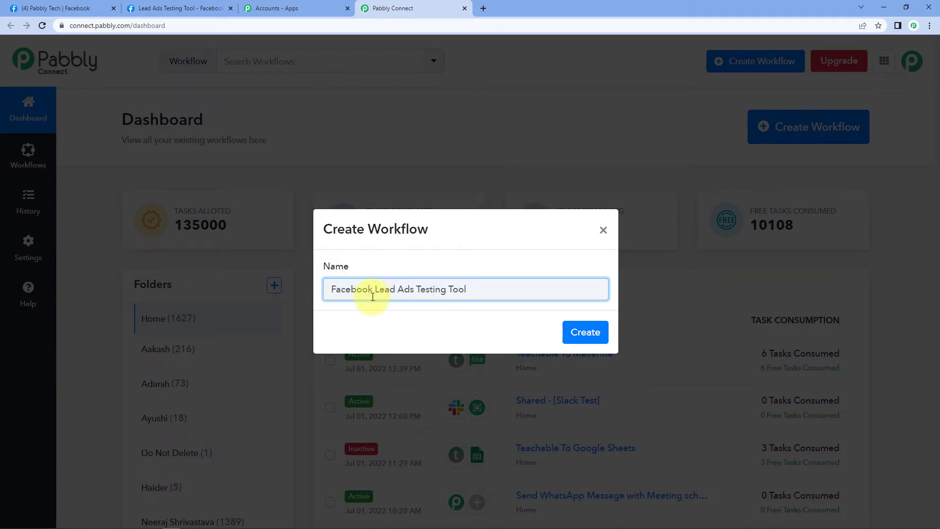
pyautogui.click(587, 337)
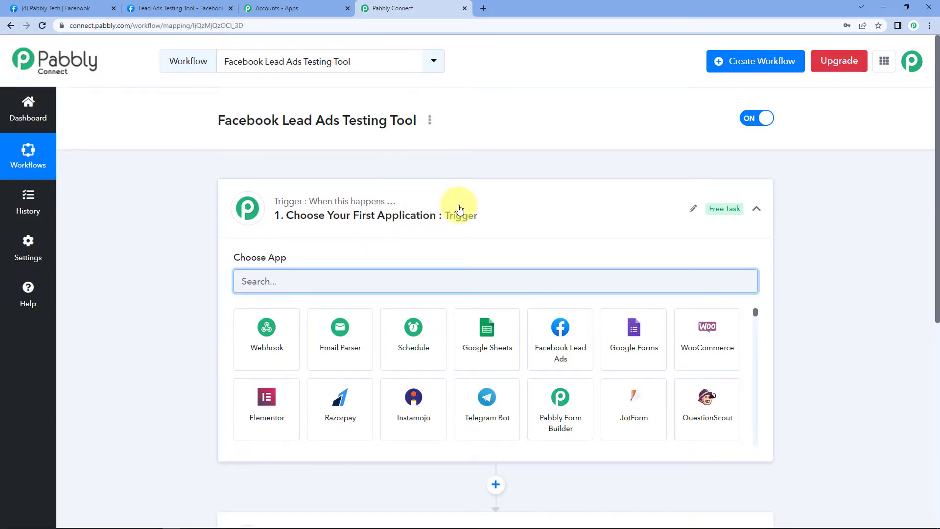
# Set the trigger to Facebook Lead Ads' New Lead (Instant) and begin adding a new connection.
pyautogui.click(456, 205)
pyautogui.scroll(-1, 170, 215)
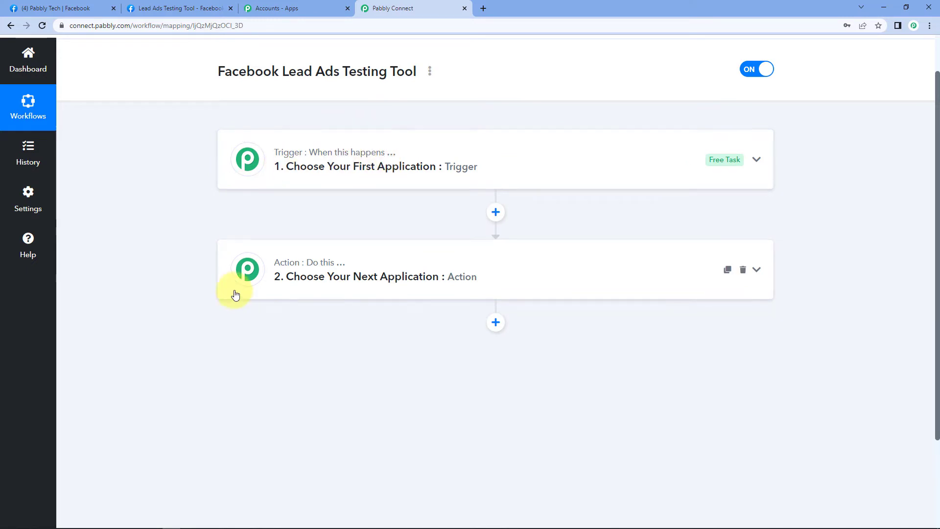
pyautogui.click(479, 157)
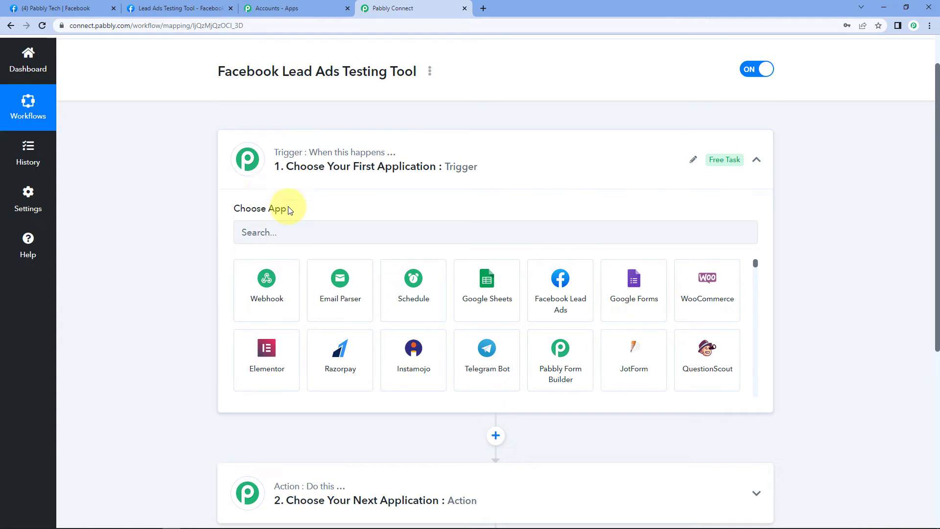
pyautogui.click(560, 289)
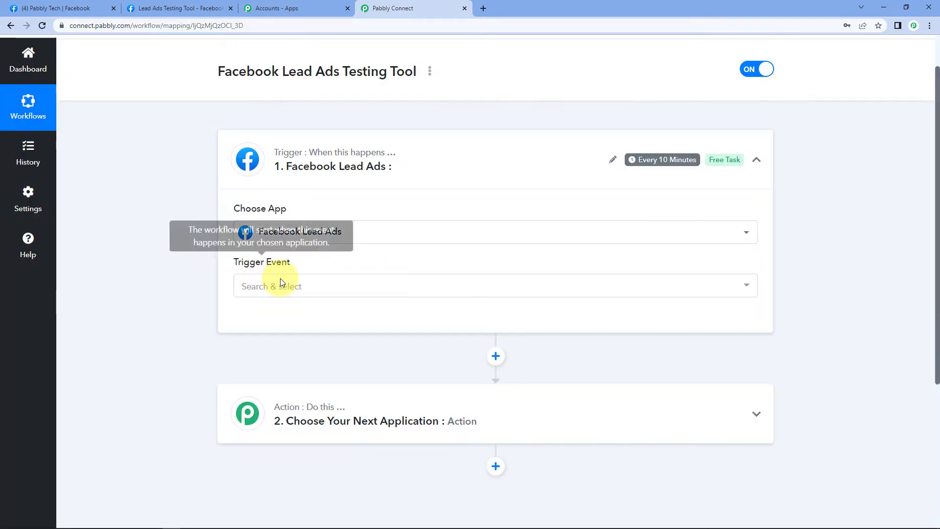
pyautogui.click(273, 289)
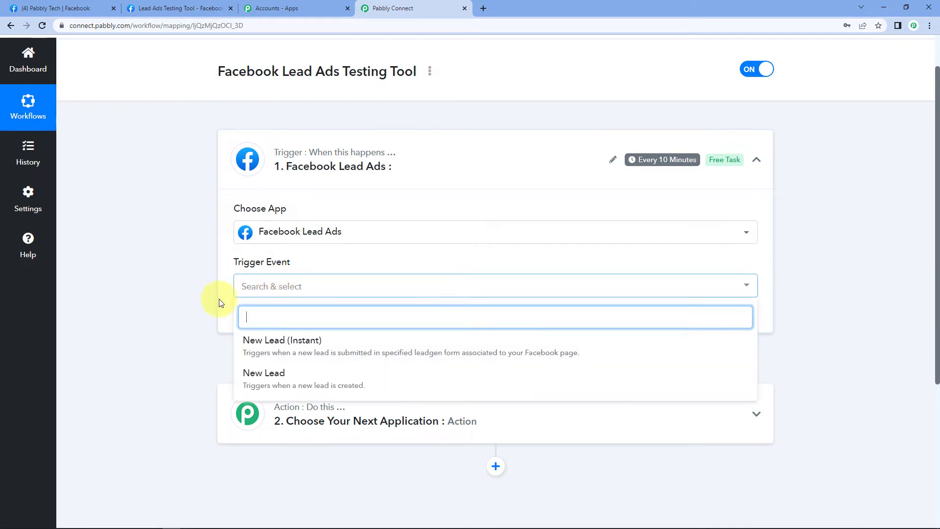
pyautogui.click(274, 343)
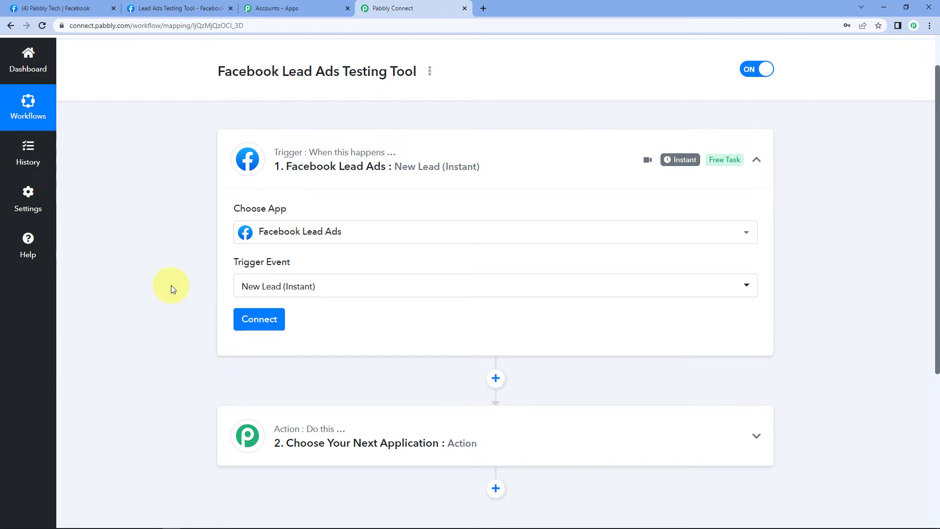
pyautogui.click(252, 320)
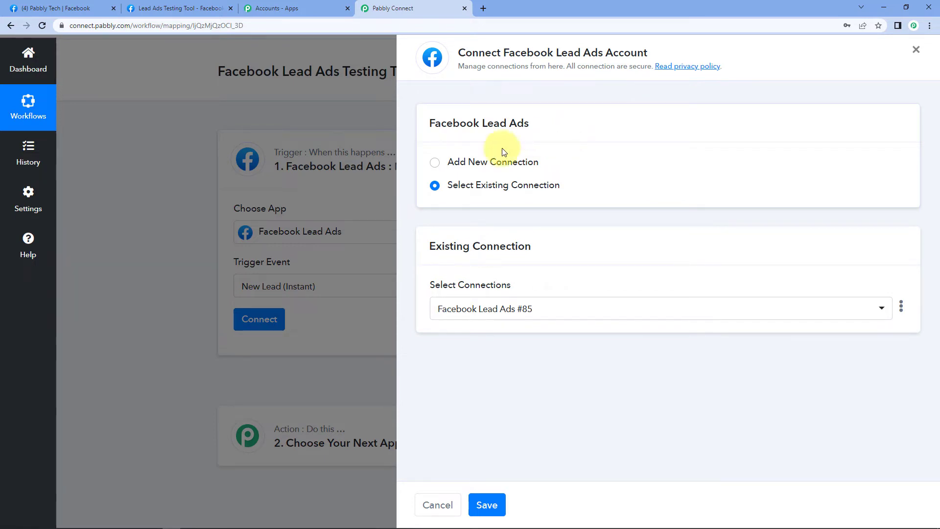
pyautogui.click(433, 162)
# Authorize Pabbly Connect with Facebook Lead Ads and dismiss the success message.
pyautogui.click(504, 296)
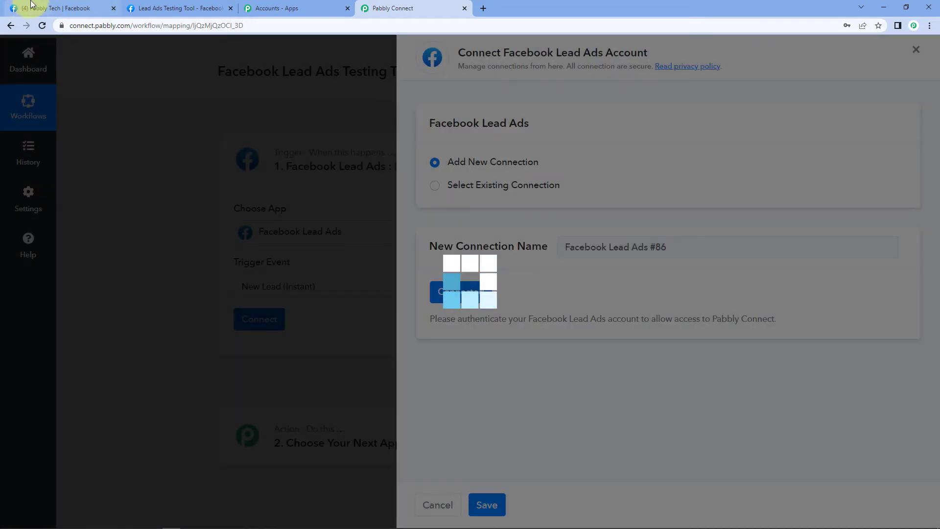
pyautogui.click(31, 5)
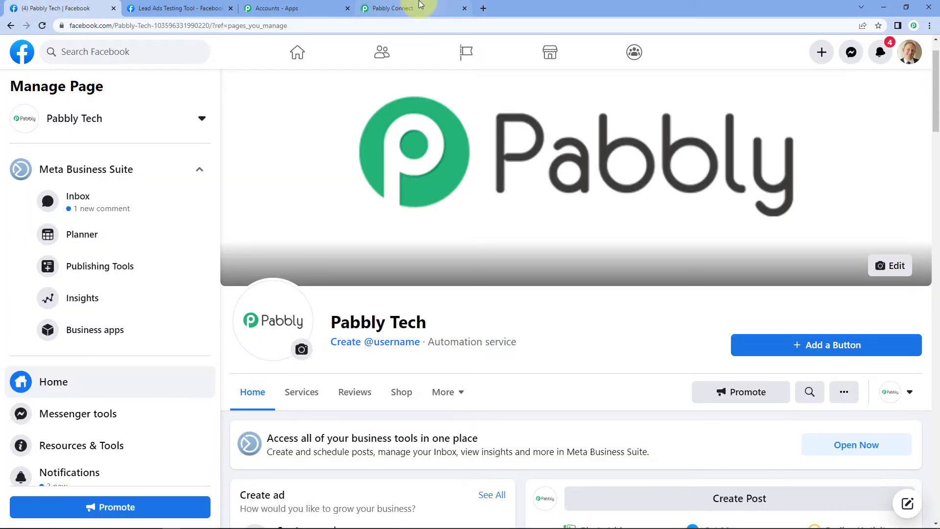
pyautogui.click(413, 8)
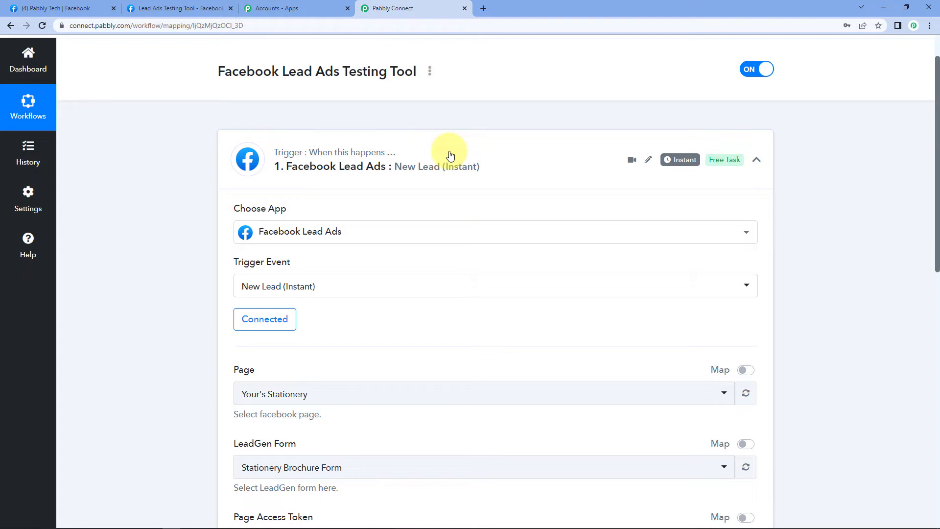
# Search 'pabb' and choose Pabbly Tech as the trigger's Facebook page.
pyautogui.scroll(-5, 378, 119)
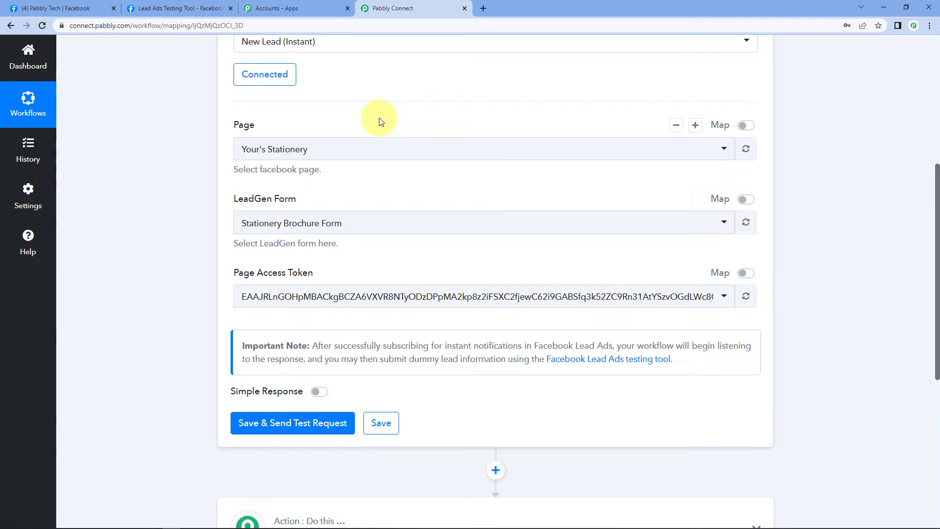
pyautogui.click(338, 156)
pyautogui.scroll(-2, 175, 245)
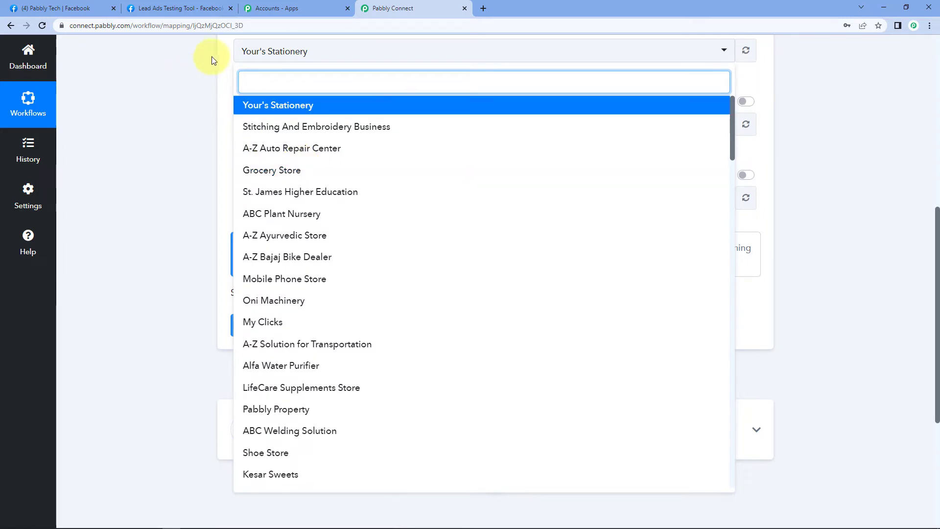
pyautogui.click(182, 8)
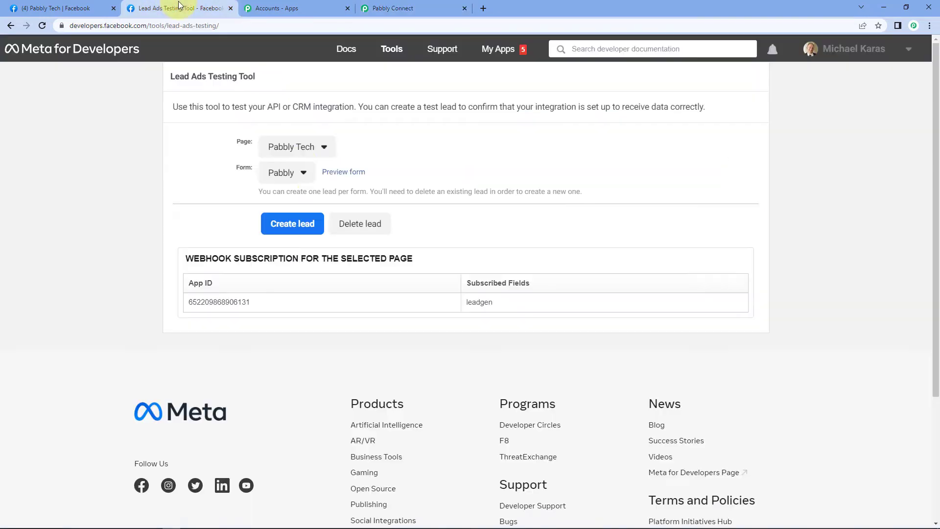
pyautogui.click(401, 4)
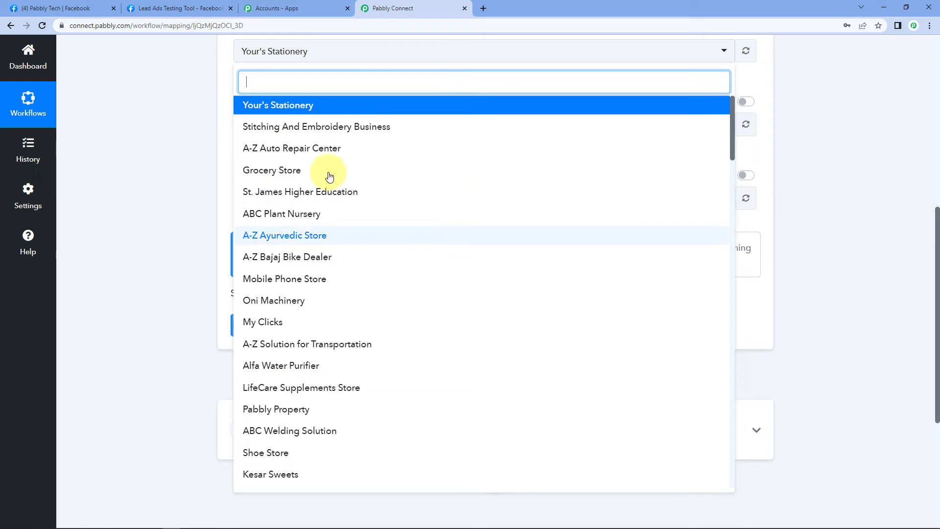
pyautogui.write('pabb')
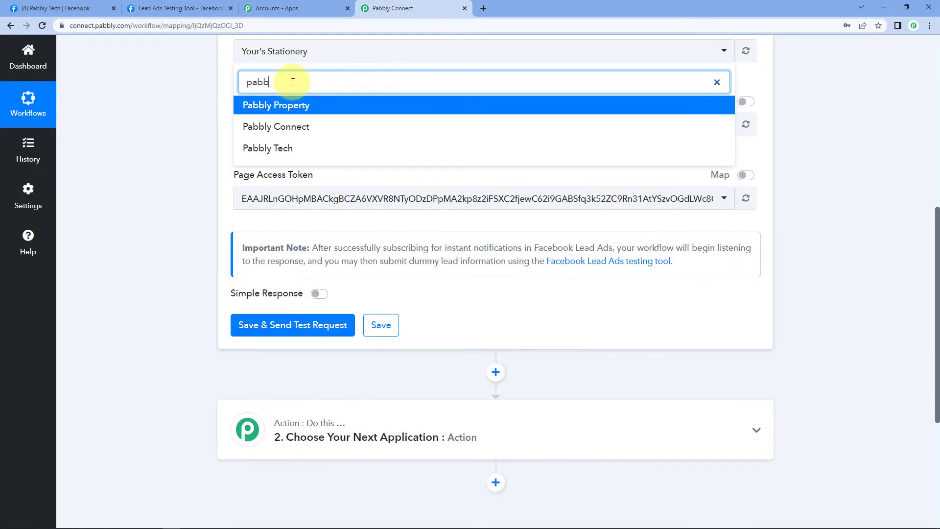
pyautogui.click(283, 159)
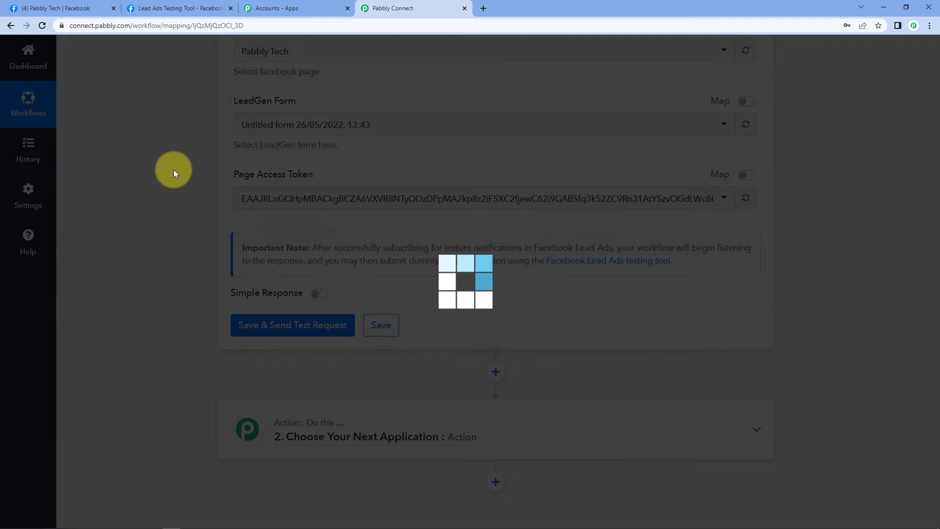
# Choose the Pabbly LeadGen form and save the trigger with a test request.
pyautogui.scroll(1, 293, 100)
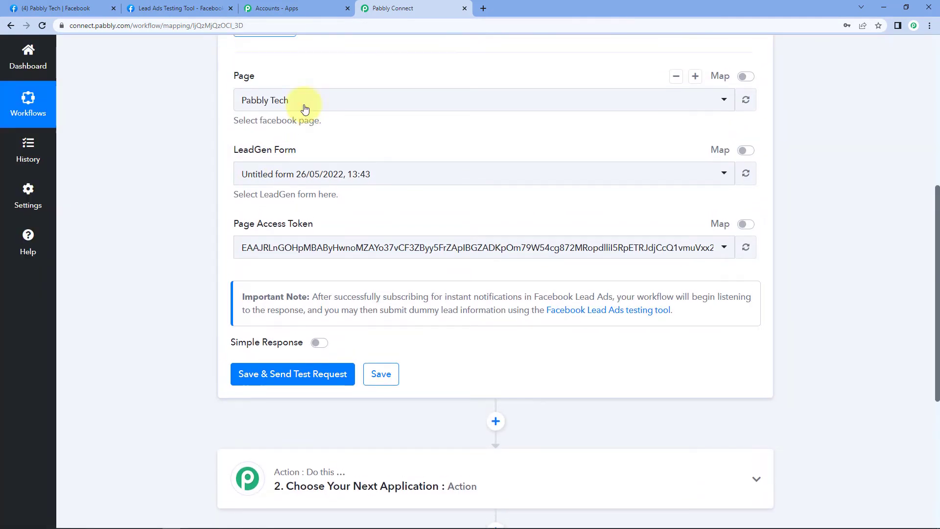
pyautogui.click(176, 8)
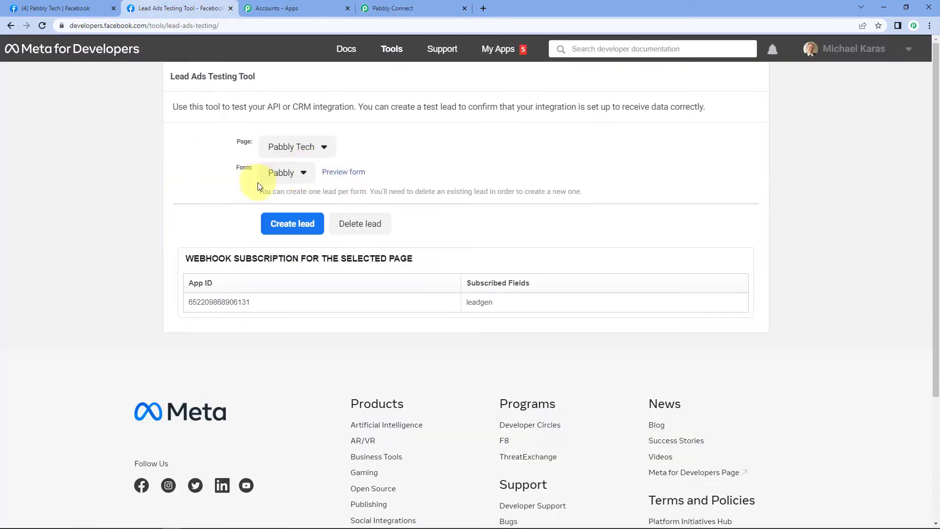
pyautogui.hotkey('ctrl', '4')
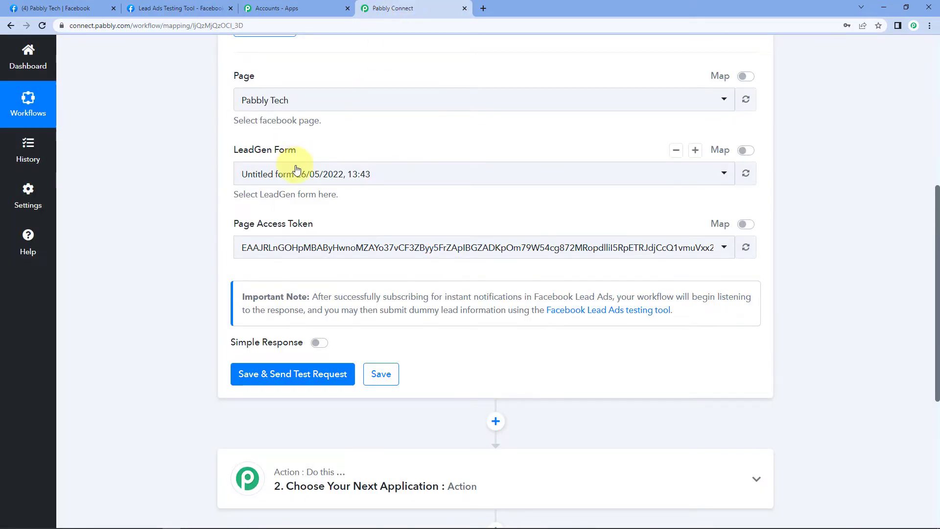
pyautogui.click(292, 183)
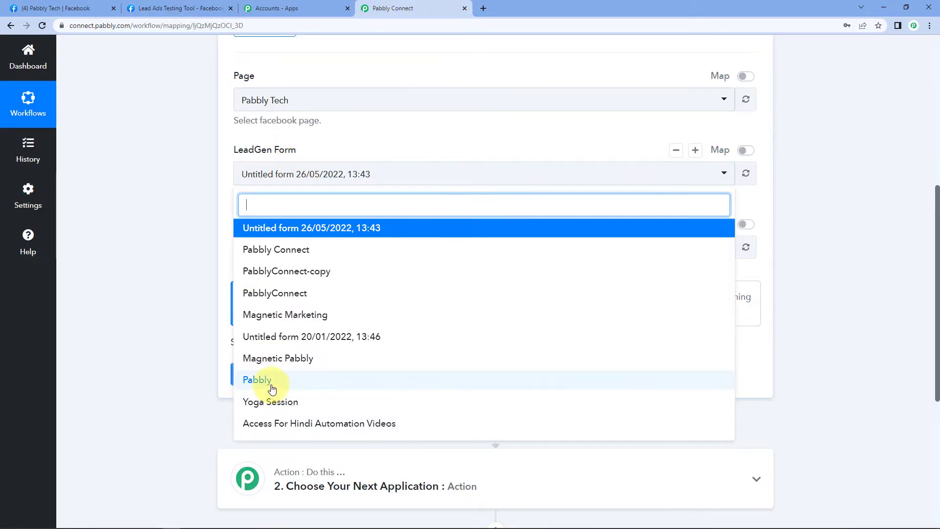
pyautogui.click(268, 381)
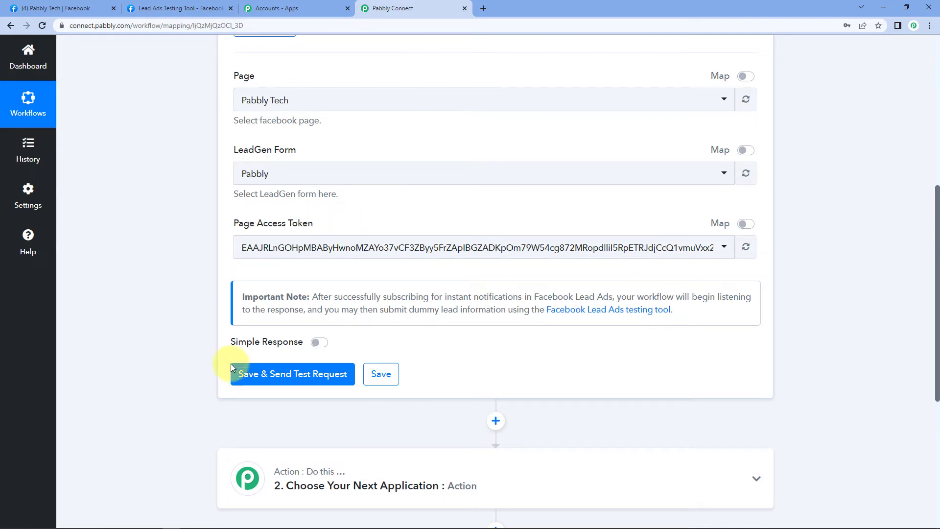
pyautogui.click(274, 373)
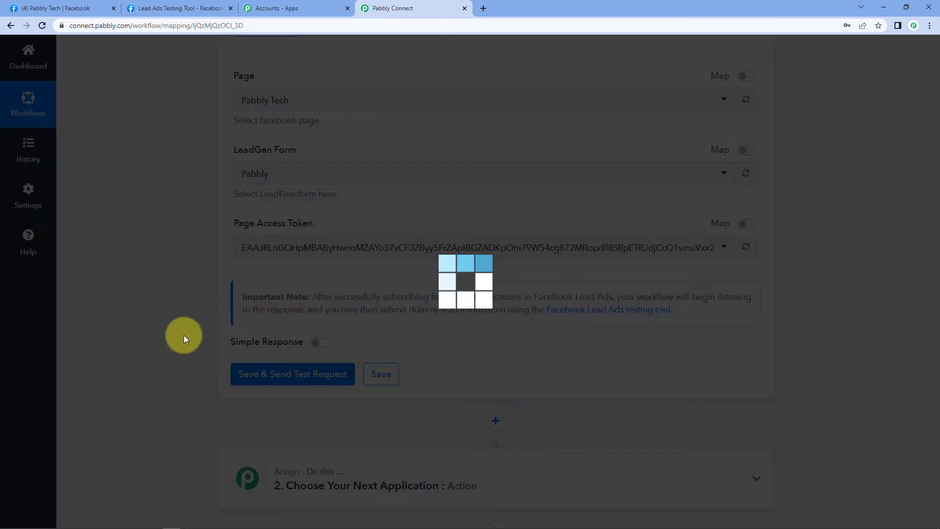
# Bring up the Lead Ads Testing Tool while the trigger waits for a webhook response.
pyautogui.scroll(-2, 147, 338)
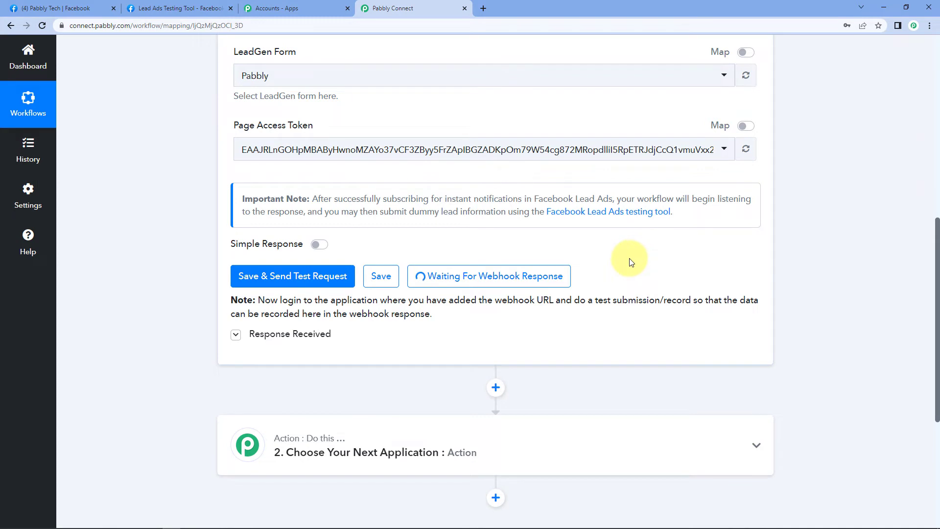
pyautogui.scroll(2, 230, 108)
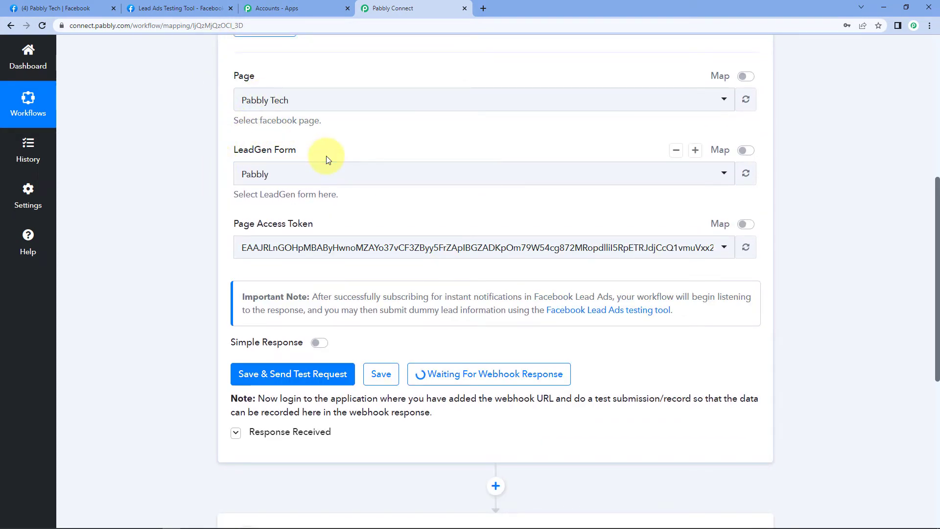
pyautogui.click(199, 7)
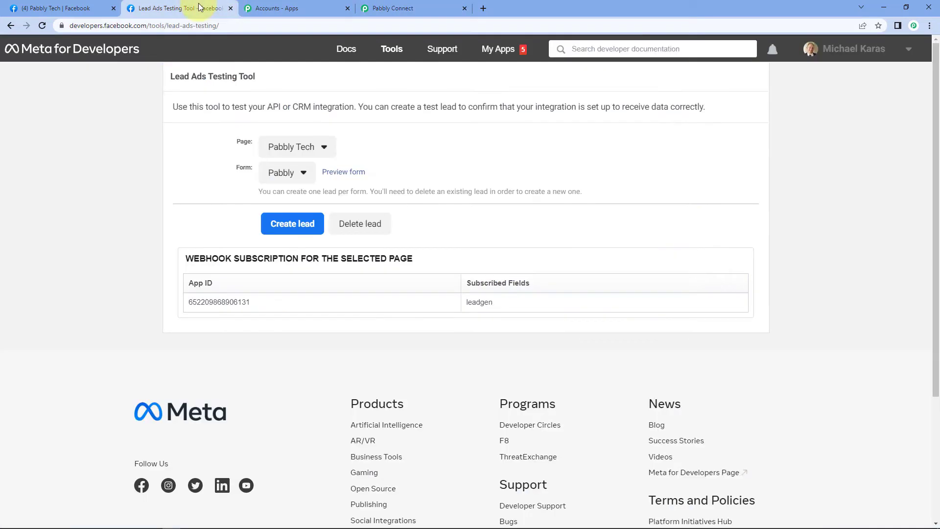
# Preview the Pabbly form and review its prefilled first name, last name, email and phone.
pyautogui.click(350, 177)
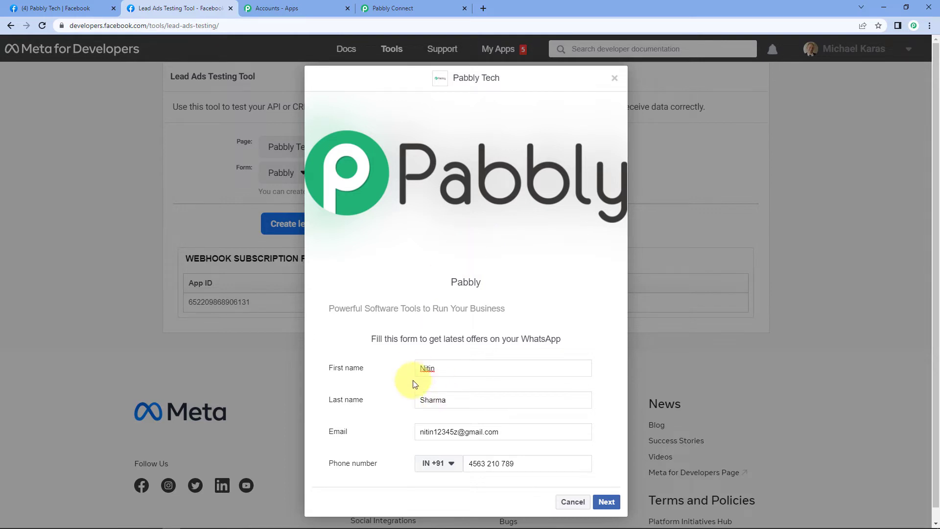
pyautogui.scroll(-1, 416, 379)
pyautogui.moveTo(459, 355); pyautogui.dragTo(405, 357)
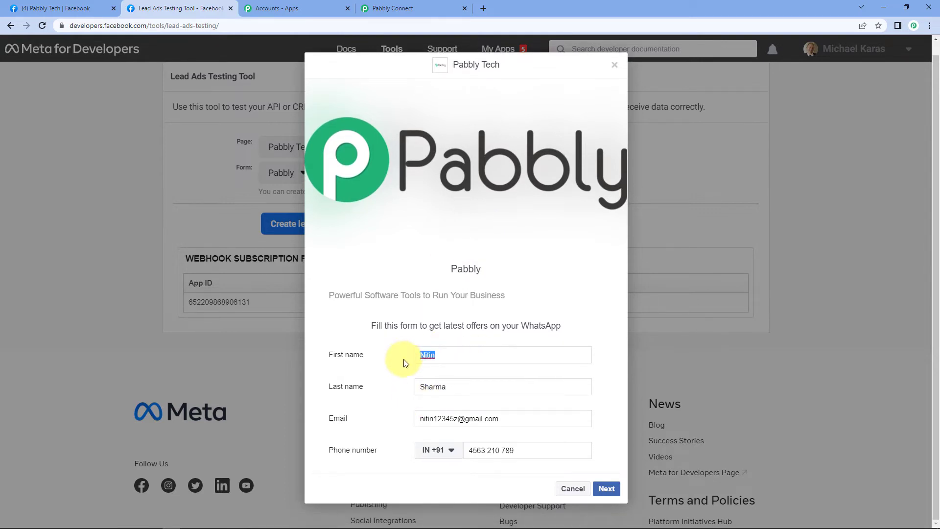
pyautogui.moveTo(451, 384); pyautogui.dragTo(402, 390)
pyautogui.moveTo(515, 419); pyautogui.dragTo(400, 430)
pyautogui.moveTo(537, 442); pyautogui.dragTo(503, 458)
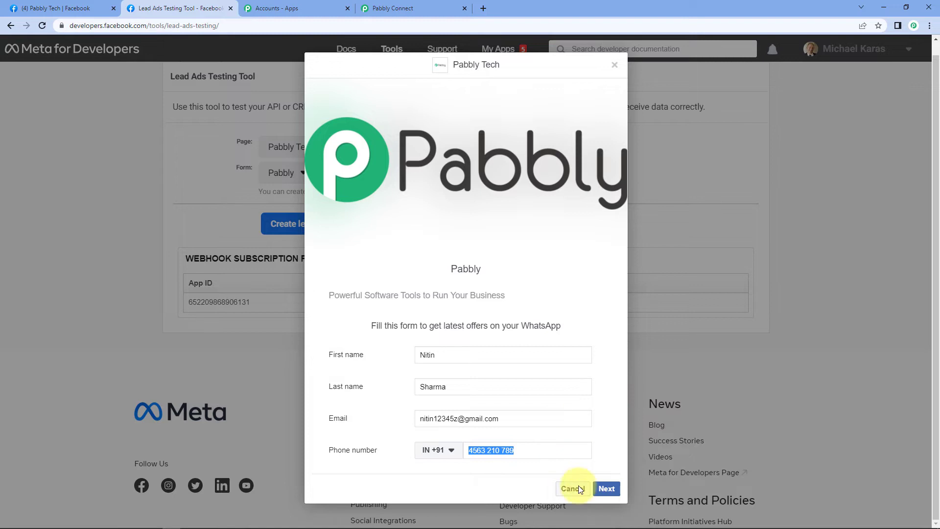
# Submit the test lead and return to the Pabbly Connect workflow.
pyautogui.click(607, 488)
pyautogui.click(602, 367)
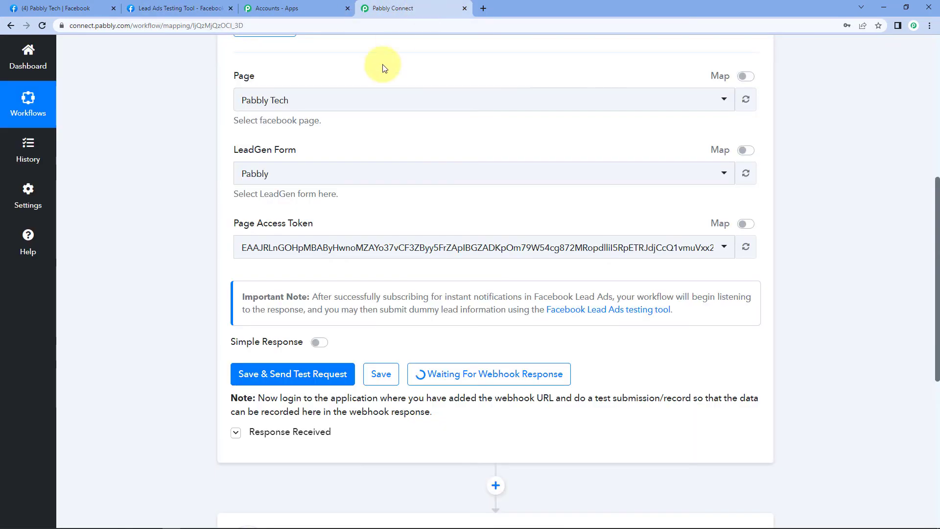
pyautogui.click(423, 7)
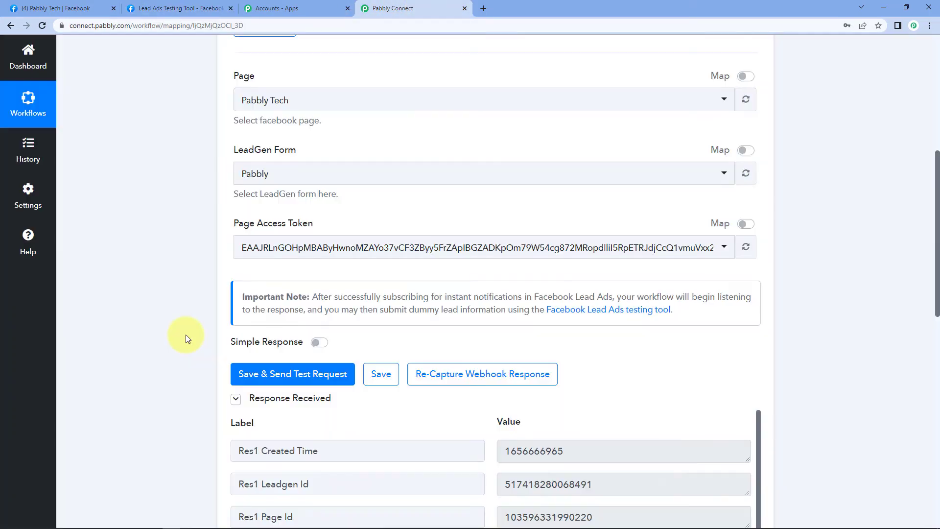
pyautogui.scroll(-3, 186, 338)
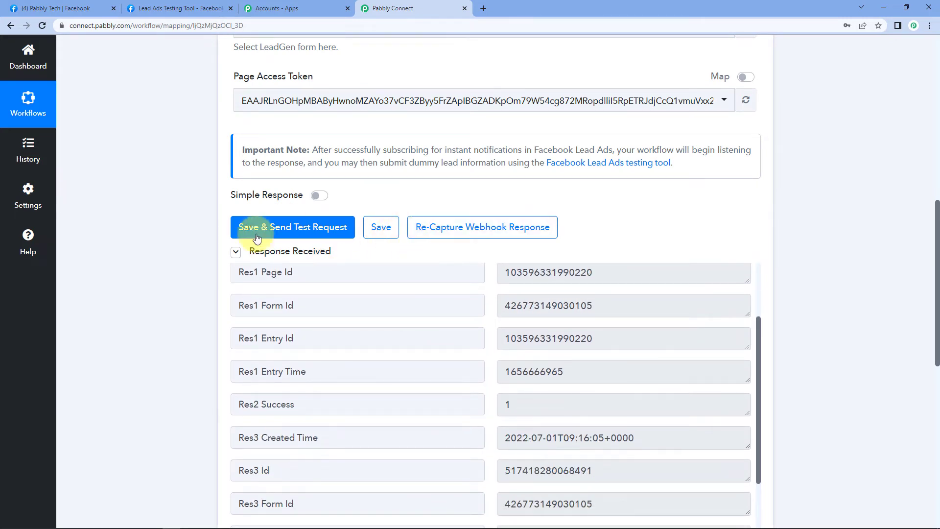
pyautogui.scroll(-1, 190, 269)
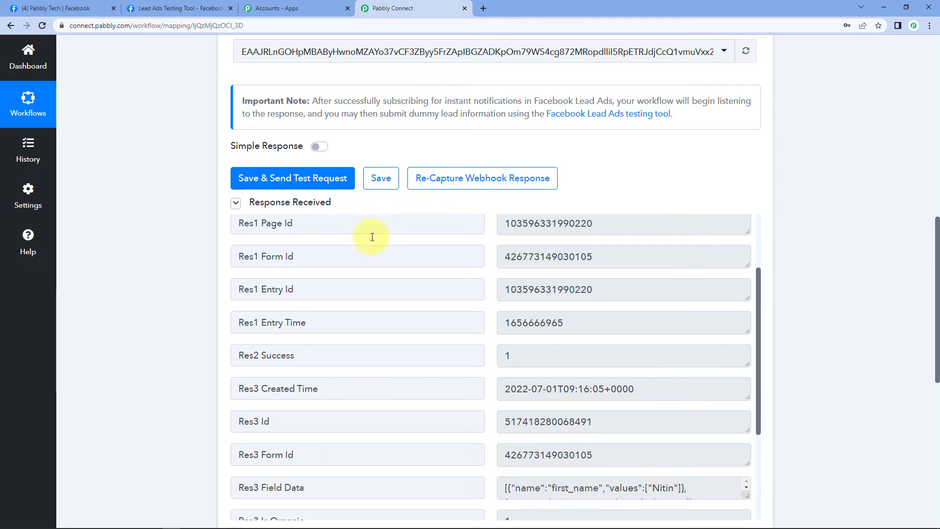
pyautogui.scroll(-3, 178, 260)
pyautogui.scroll(-3, 397, 180)
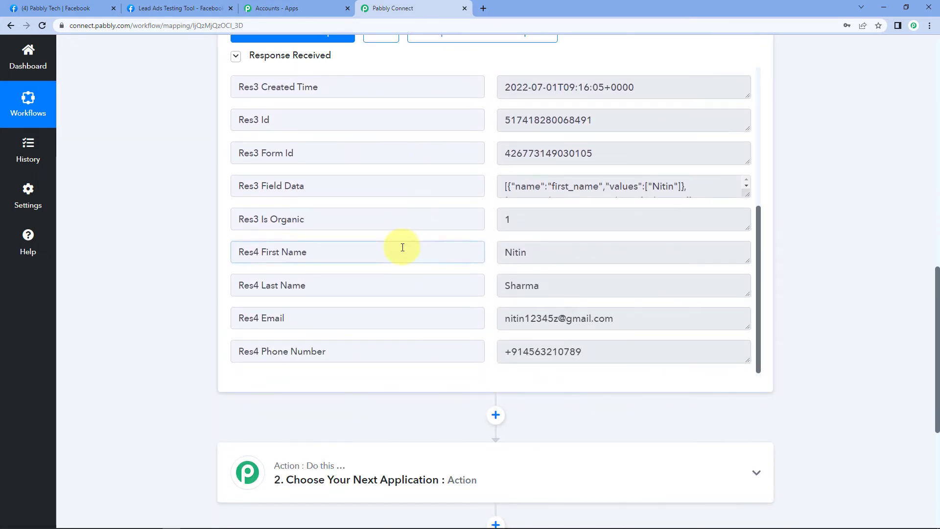
pyautogui.click(550, 252)
pyautogui.moveTo(549, 252); pyautogui.dragTo(496, 250)
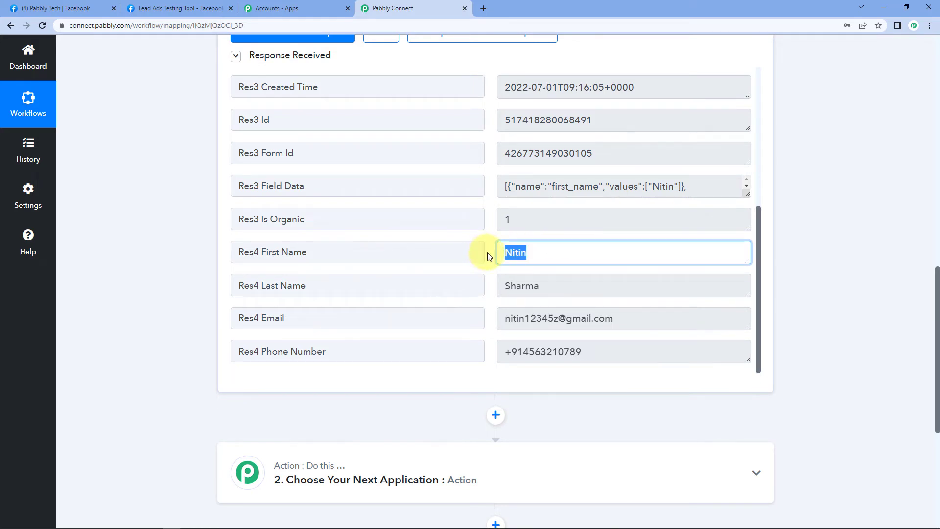
pyautogui.moveTo(558, 282); pyautogui.dragTo(497, 287)
pyautogui.moveTo(650, 319); pyautogui.dragTo(504, 319)
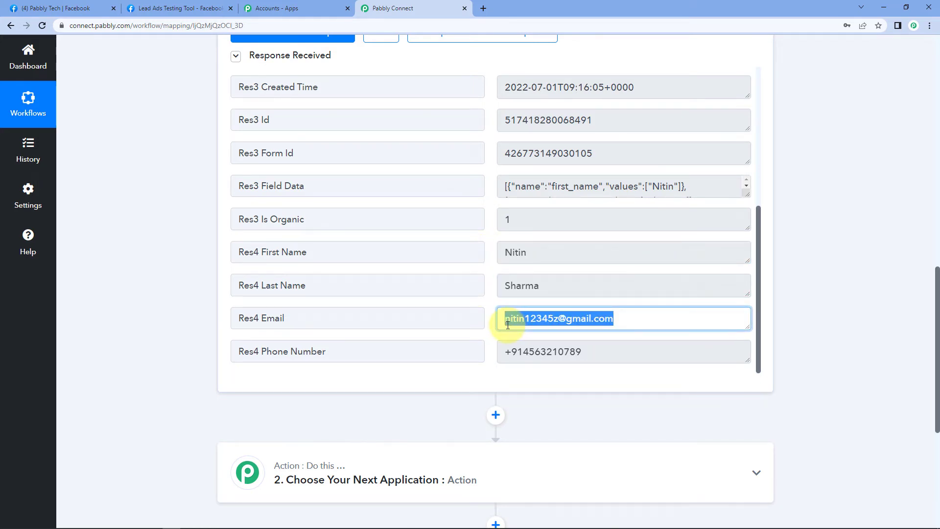
pyautogui.moveTo(594, 351); pyautogui.dragTo(489, 352)
pyautogui.click(489, 271)
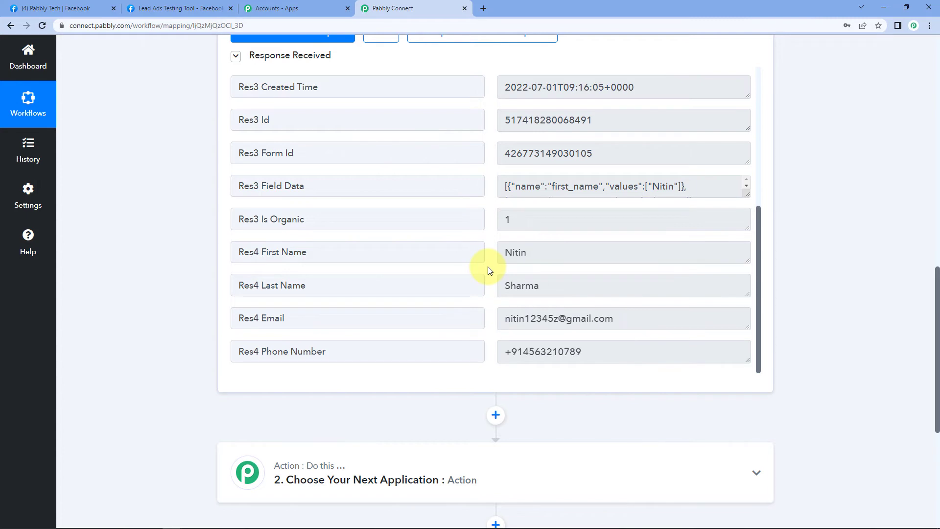
pyautogui.click(195, 8)
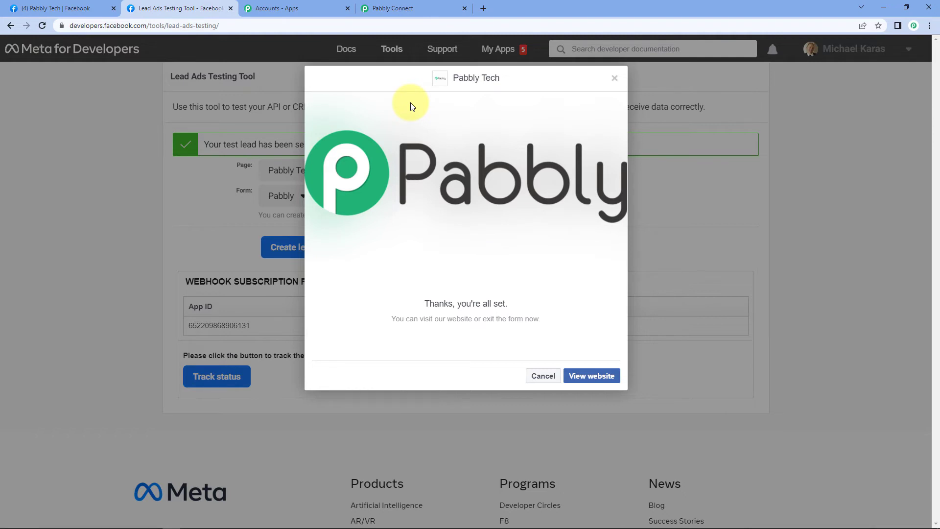
pyautogui.click(424, 7)
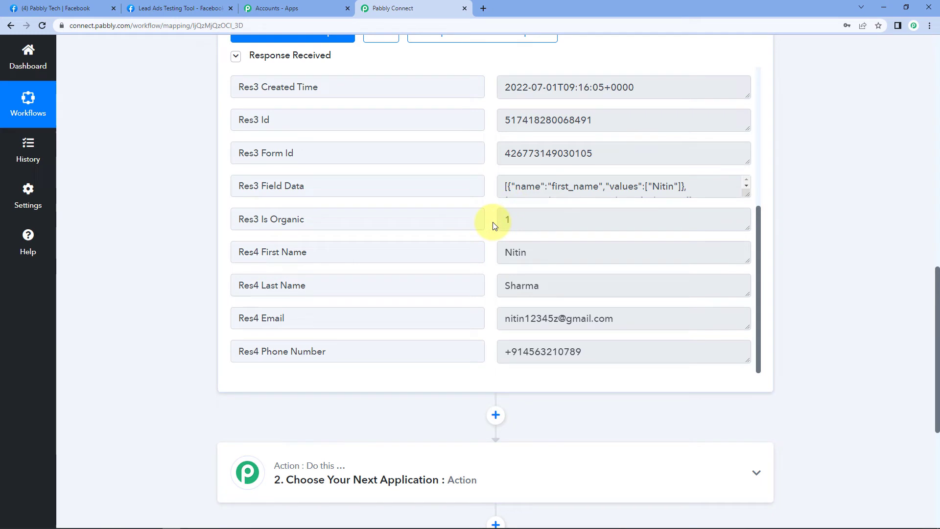
pyautogui.click(146, 8)
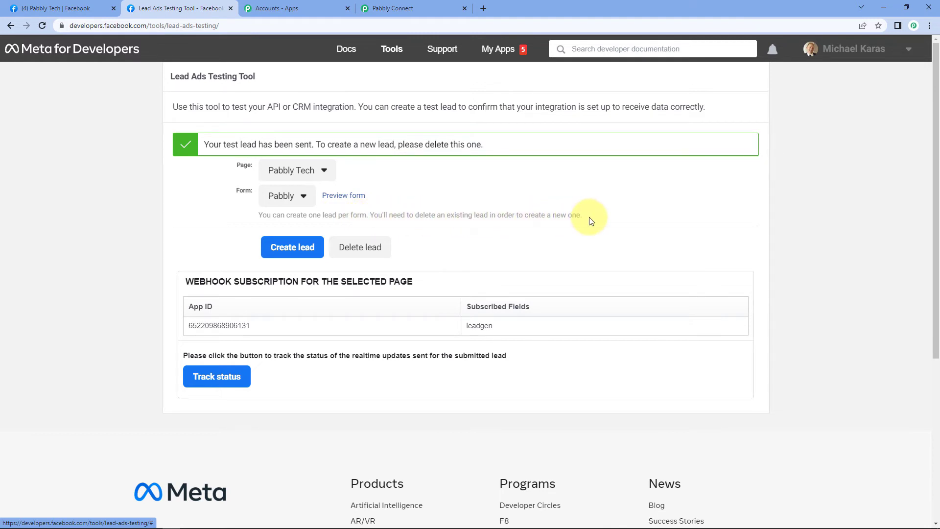
pyautogui.click(430, 7)
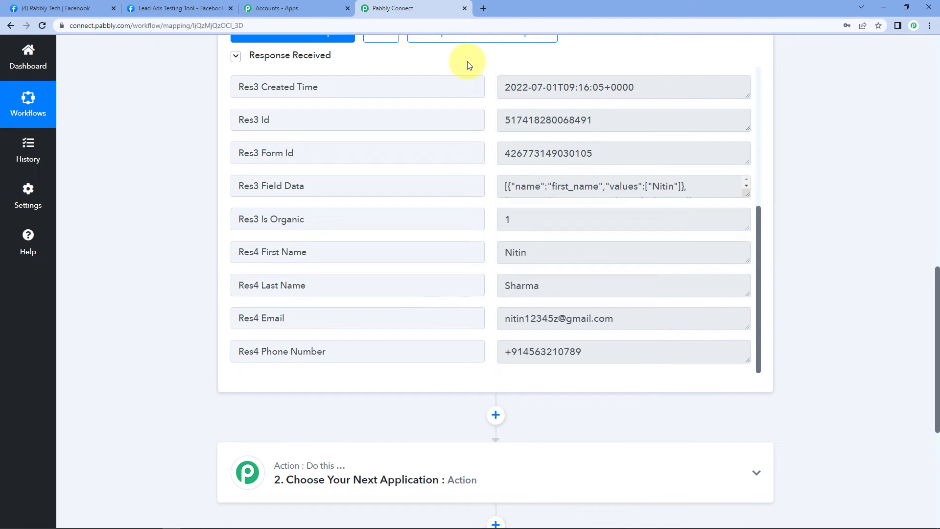
# Delete the previously sent test lead in the Lead Ads Testing Tool and reload the page.
pyautogui.click(184, 8)
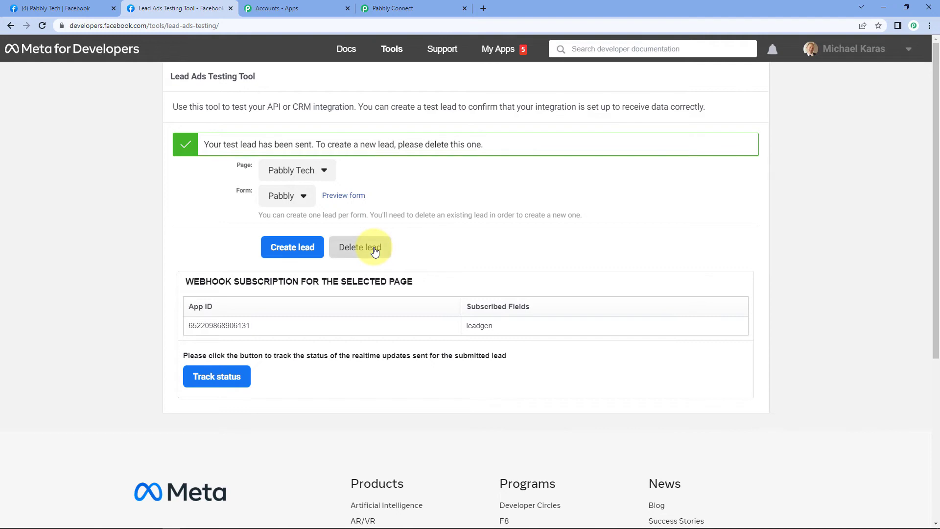
pyautogui.click(375, 250)
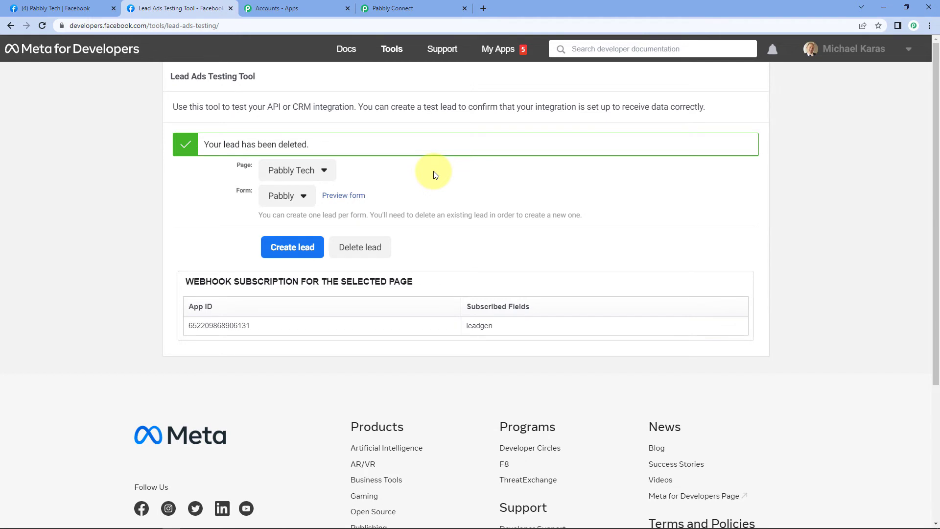
pyautogui.press('F5')
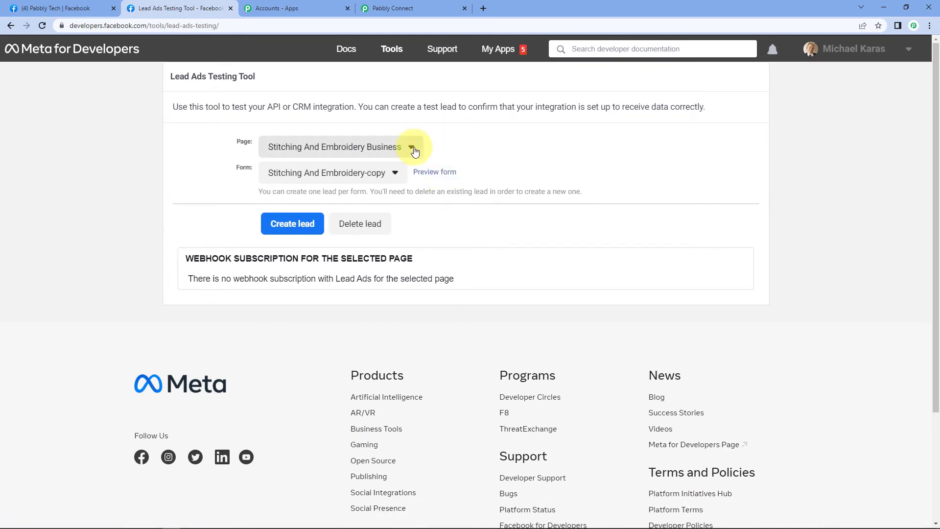
# Select the Pabbly Tech page and the Pabbly lead form, then preview the form.
pyautogui.click(411, 147)
pyautogui.scroll(-8, 315, 273)
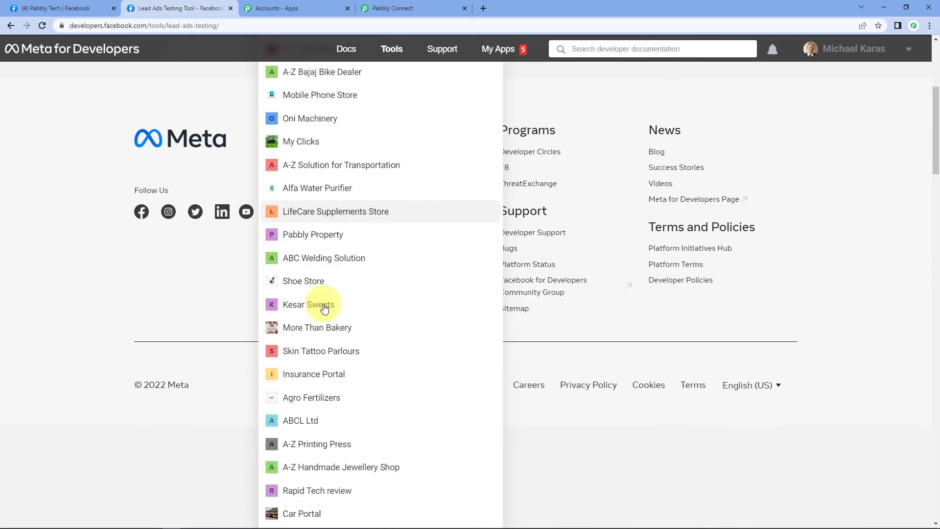
pyautogui.scroll(-3, 304, 340)
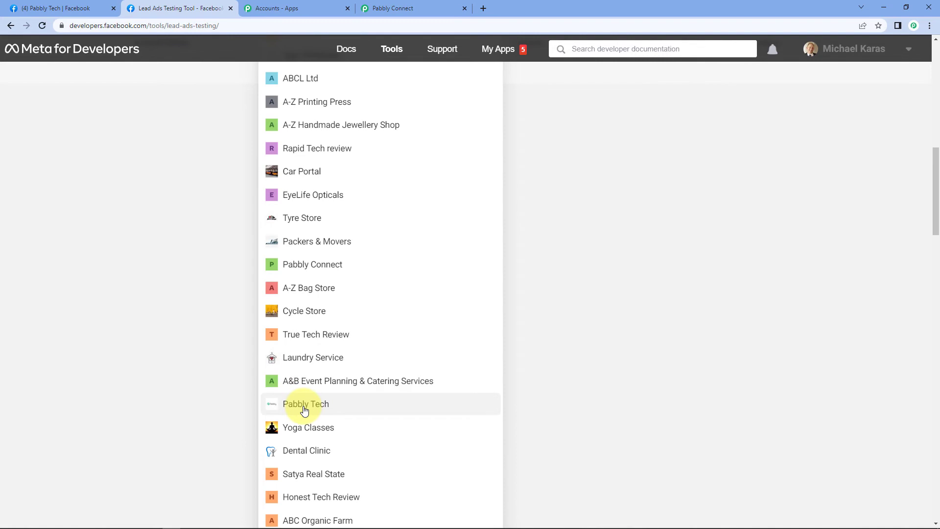
pyautogui.click(300, 403)
pyautogui.scroll(3, 196, 196)
pyautogui.click(361, 173)
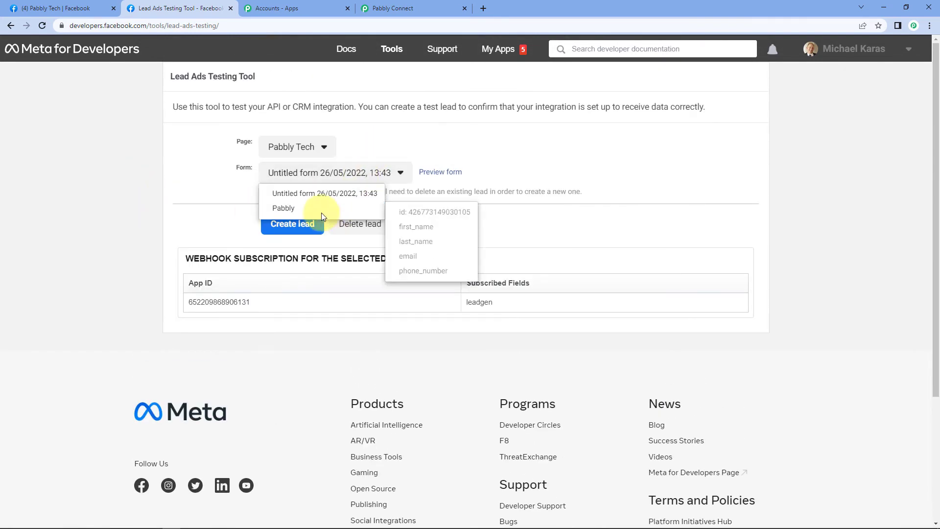
pyautogui.click(310, 210)
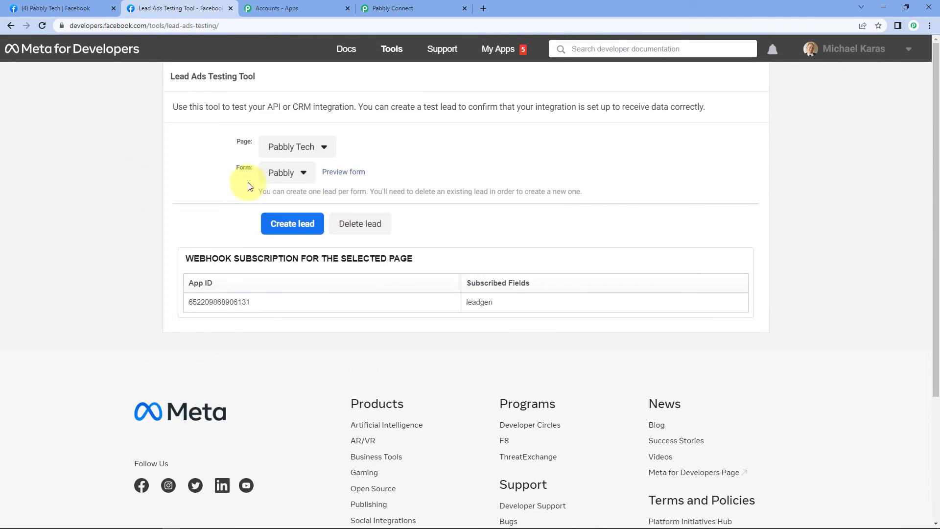
pyautogui.click(357, 172)
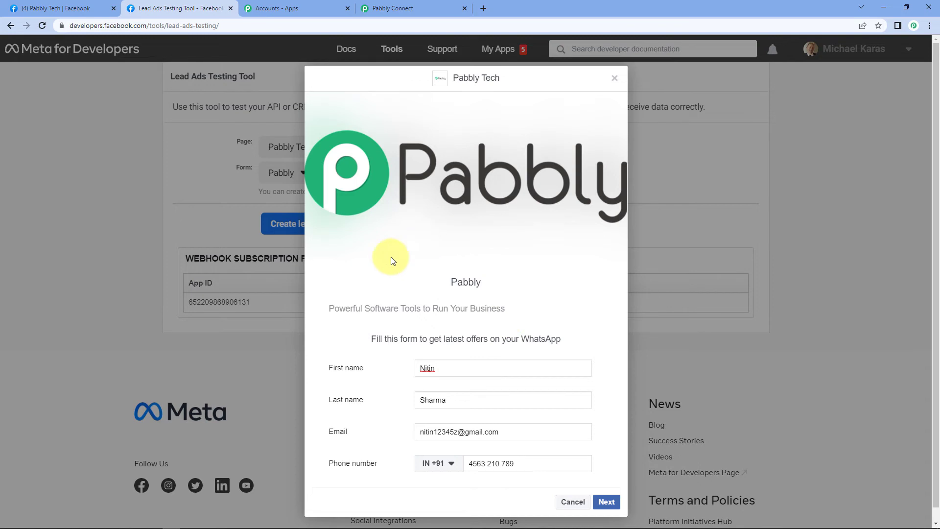
# Make the Pabbly Connect trigger re-capture the webhook response for a new lead.
pyautogui.click(459, 6)
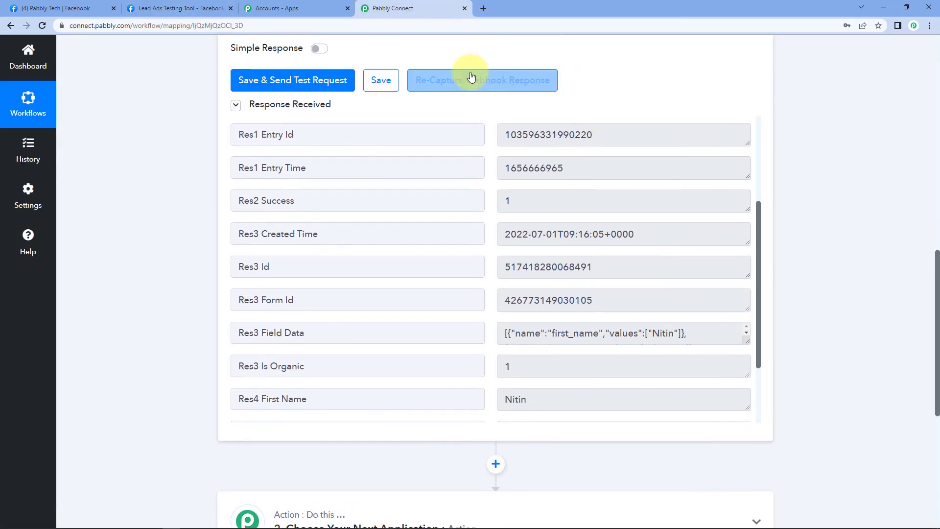
pyautogui.click(472, 77)
pyautogui.click(448, 349)
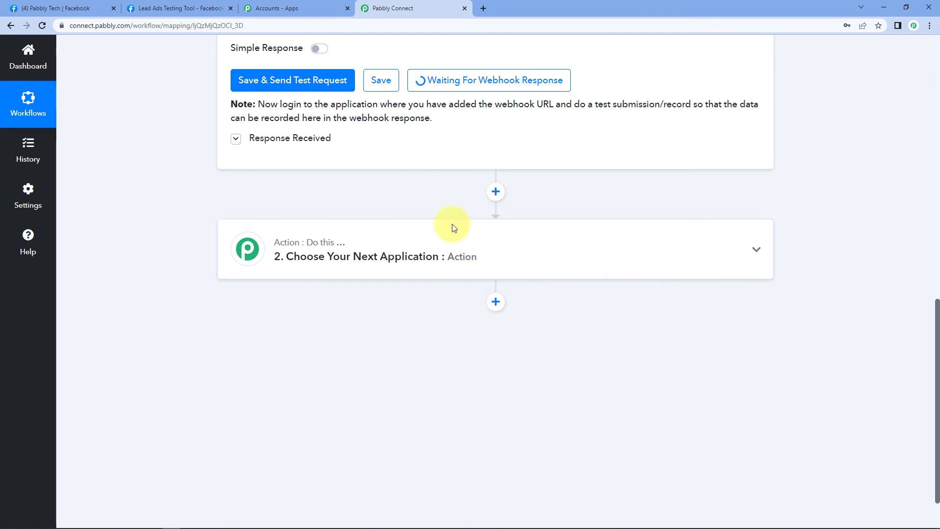
pyautogui.click(189, 4)
# Fill the form preview with a new first name, last name, suggested email and phone number.
pyautogui.moveTo(440, 368); pyautogui.dragTo(370, 371)
pyautogui.press('Tab')
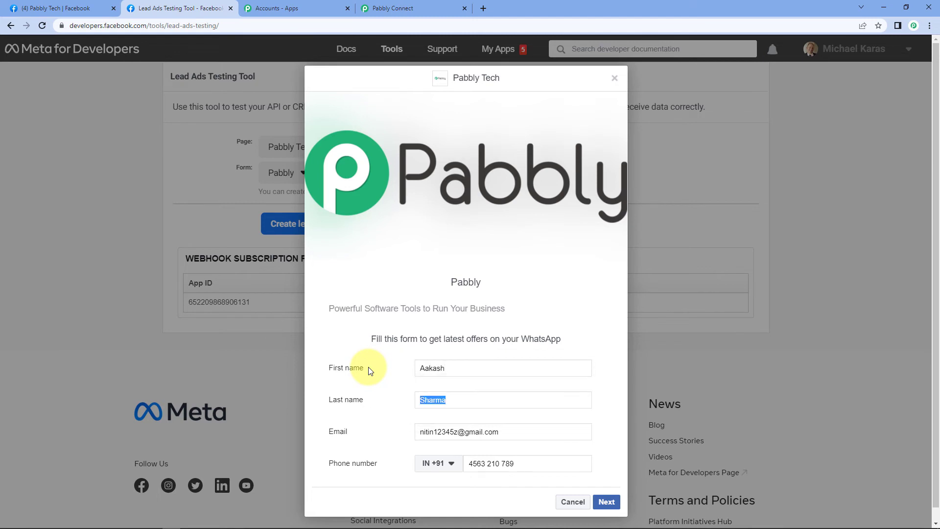
pyautogui.press('Tab')
pyautogui.write('aakash')
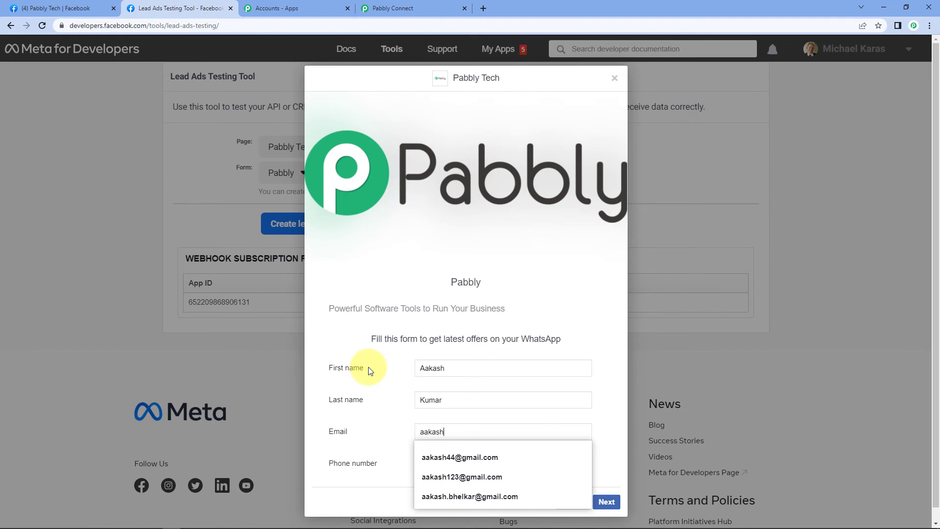
pyautogui.press('Down')
pyautogui.press('Down')
pyautogui.press('Down')
pyautogui.press('Return')
pyautogui.press('Tab')
pyautogui.press('Tab')
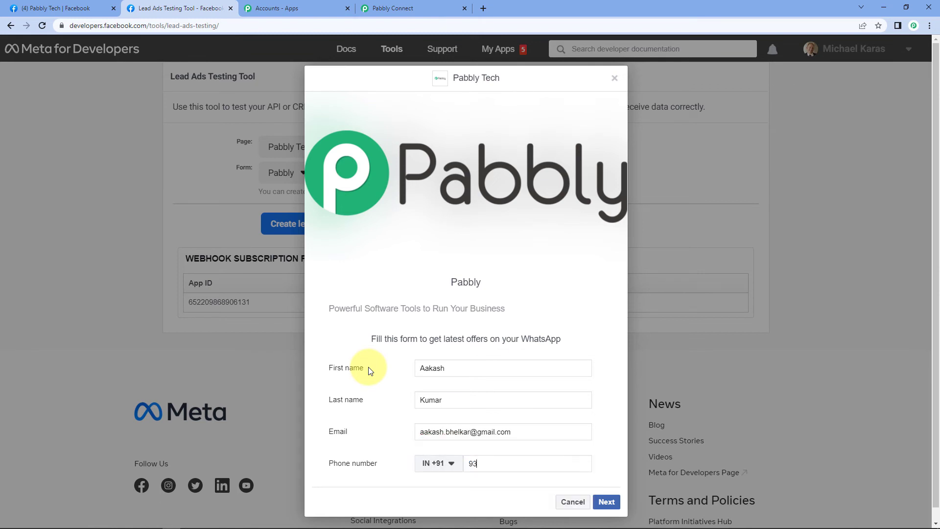
# Go to the form's next page and submit the new test lead.
pyautogui.click(609, 503)
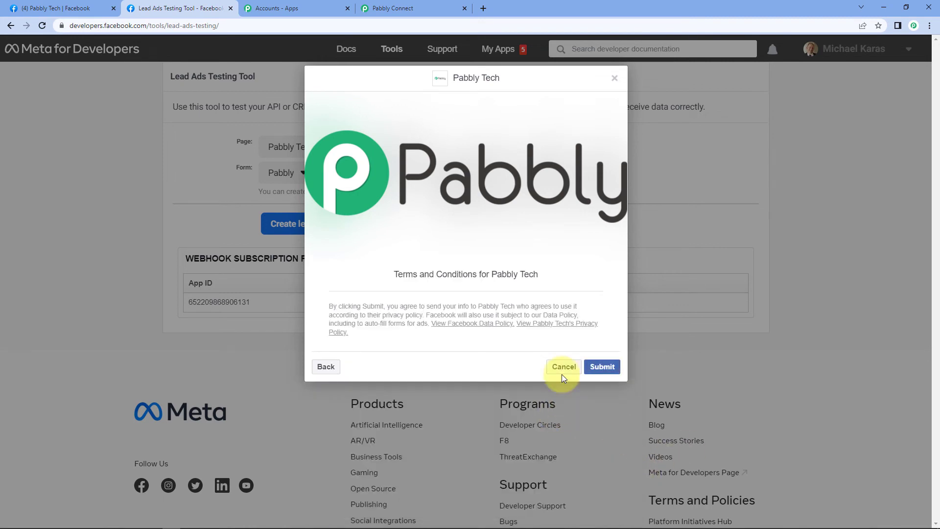
pyautogui.click(602, 367)
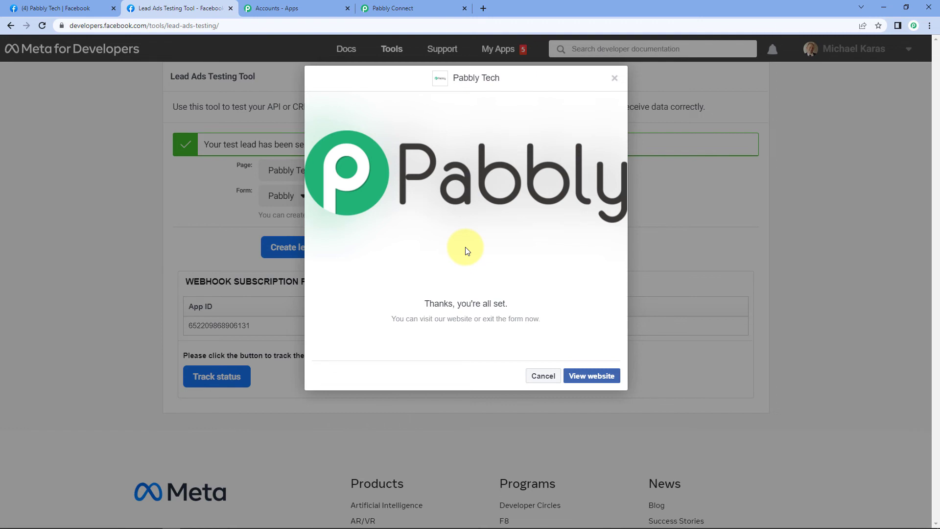
pyautogui.click(419, 5)
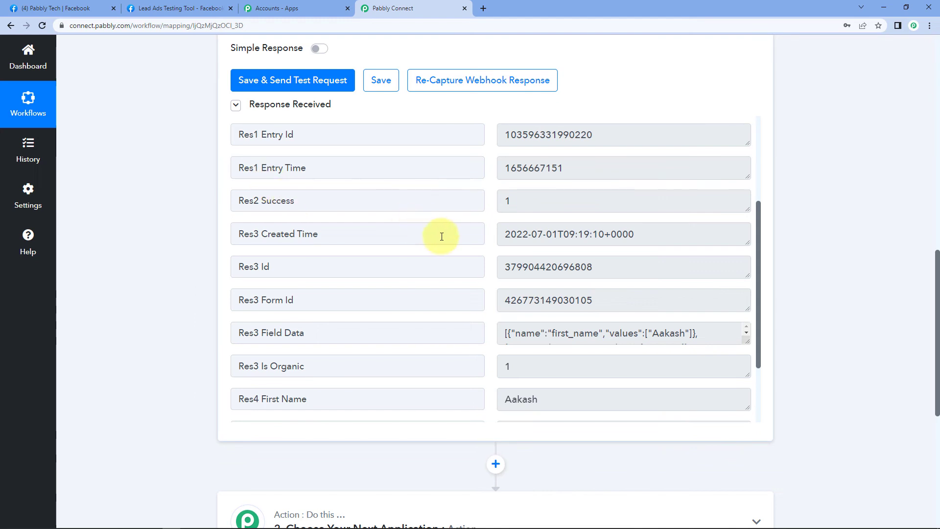
# Check that the Res4 response shows the new lead's name, email and phone, then return to the testing tool.
pyautogui.scroll(-1, 450, 250)
pyautogui.scroll(-1, 451, 251)
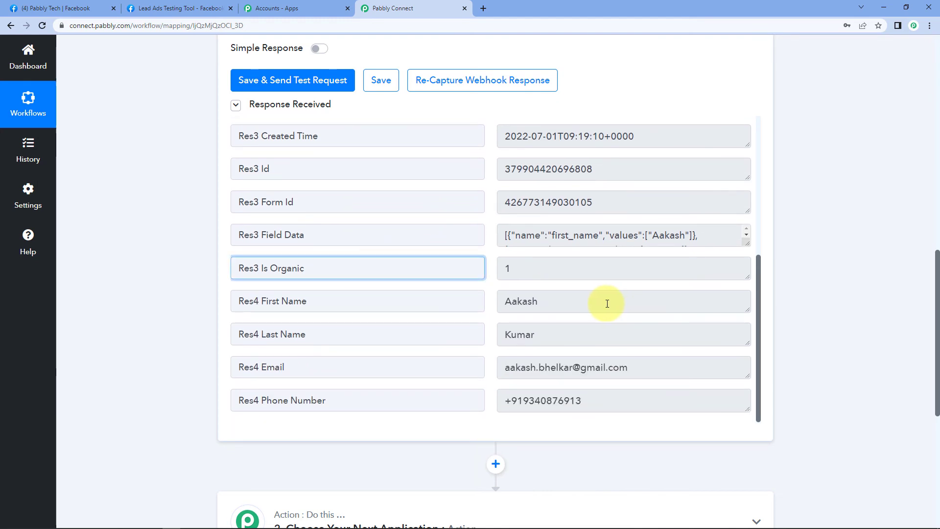
pyautogui.moveTo(609, 301); pyautogui.dragTo(446, 316)
pyautogui.doubleClick(538, 336)
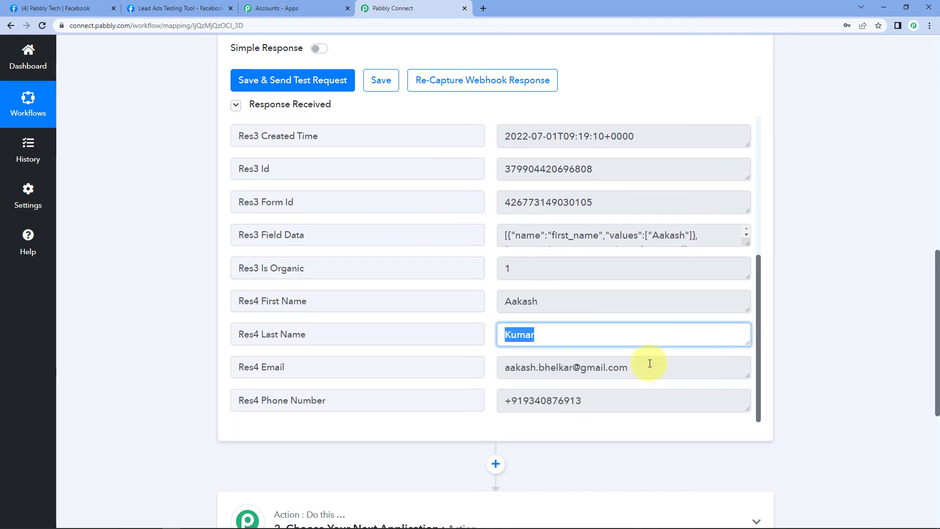
pyautogui.moveTo(651, 362); pyautogui.dragTo(462, 377)
pyautogui.moveTo(612, 397); pyautogui.dragTo(495, 361)
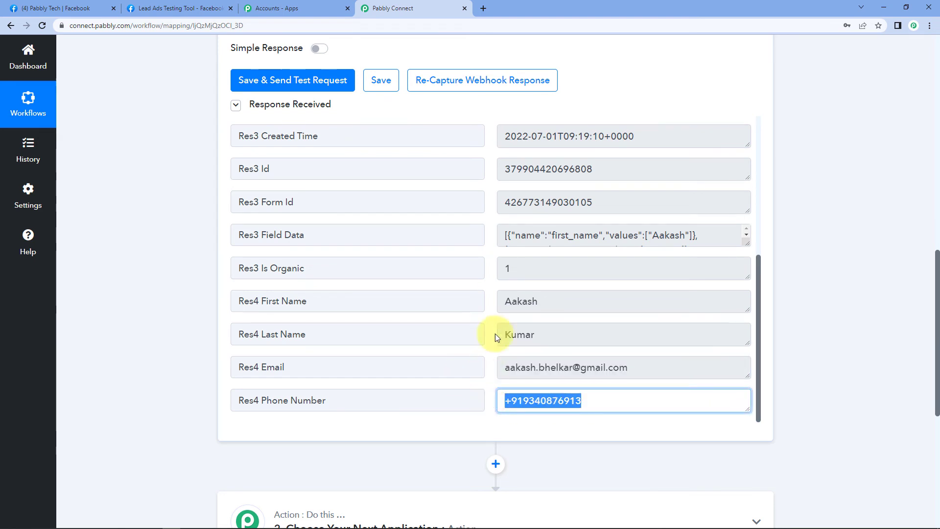
pyautogui.click(492, 303)
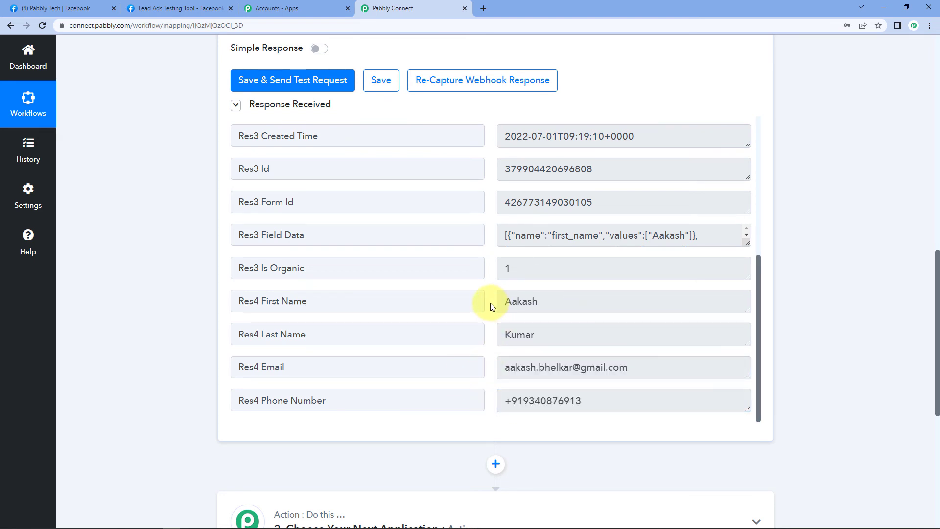
pyautogui.click(216, 8)
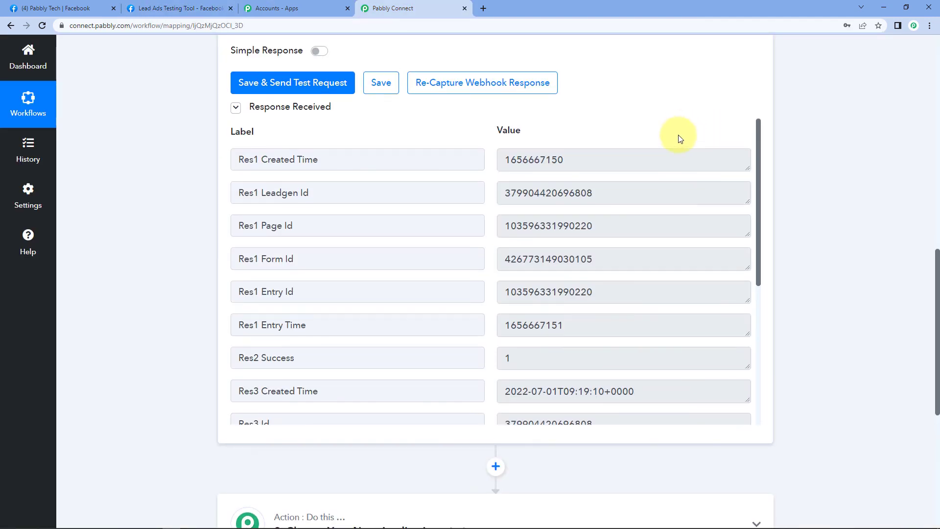
# Collapse the Facebook Lead Ads New Lead (Instant) trigger step at the top of the workflow.
pyautogui.scroll(15, 680, 138)
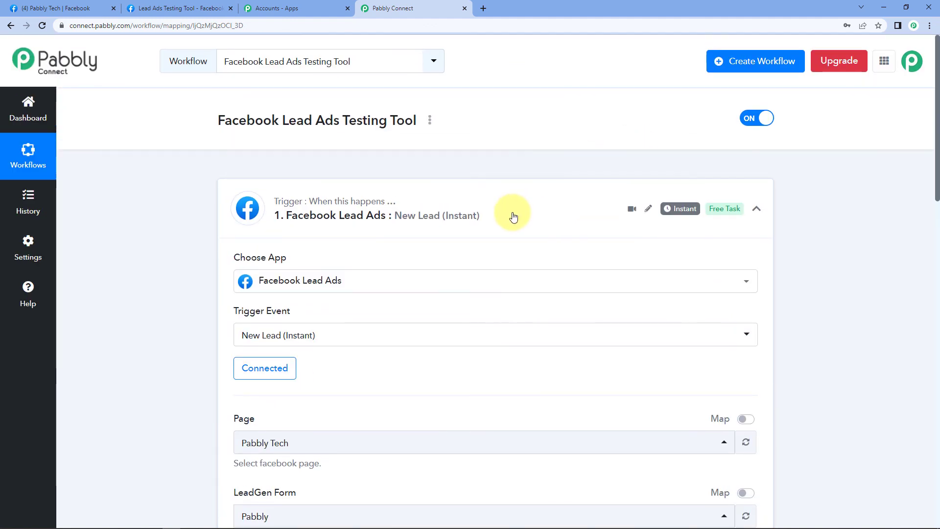
pyautogui.click(513, 216)
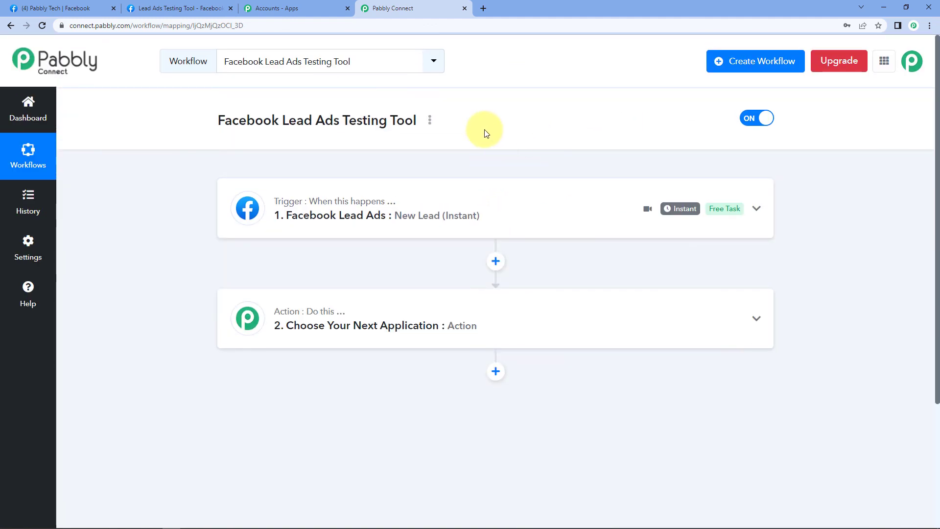